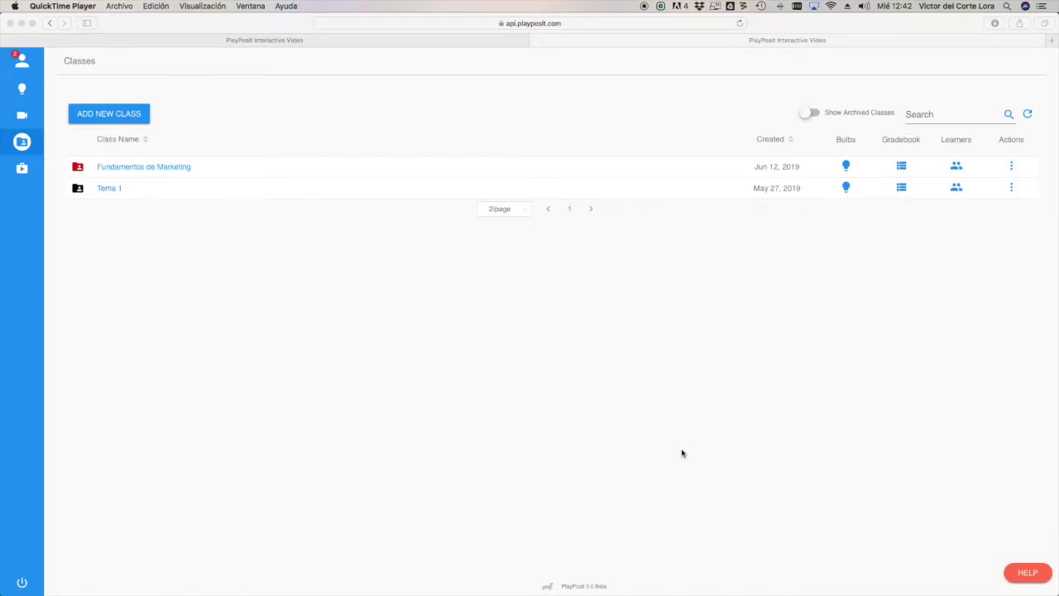
pyautogui.click(19, 58)
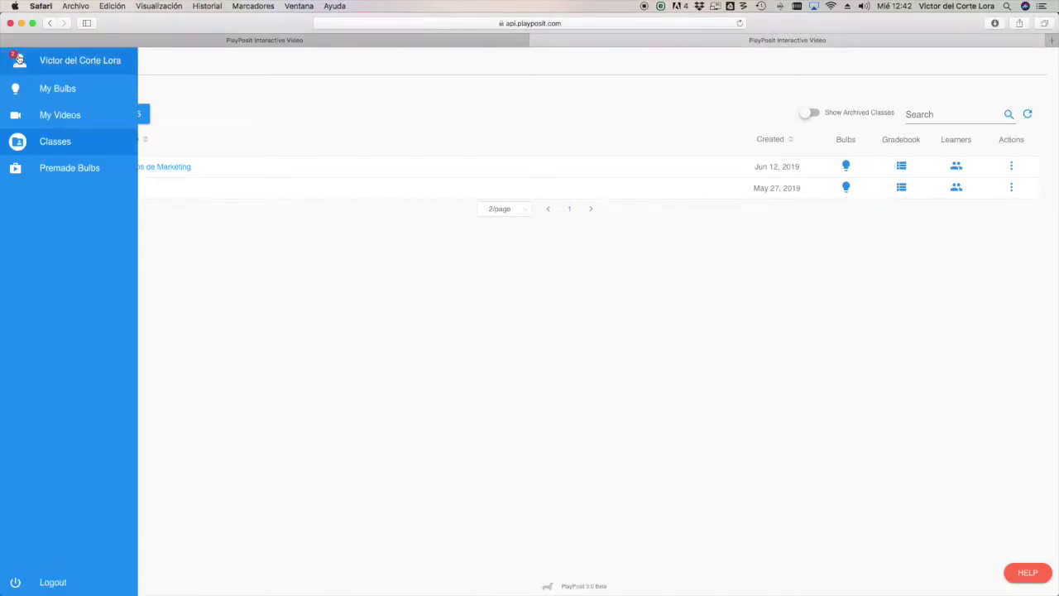
pyautogui.click(52, 66)
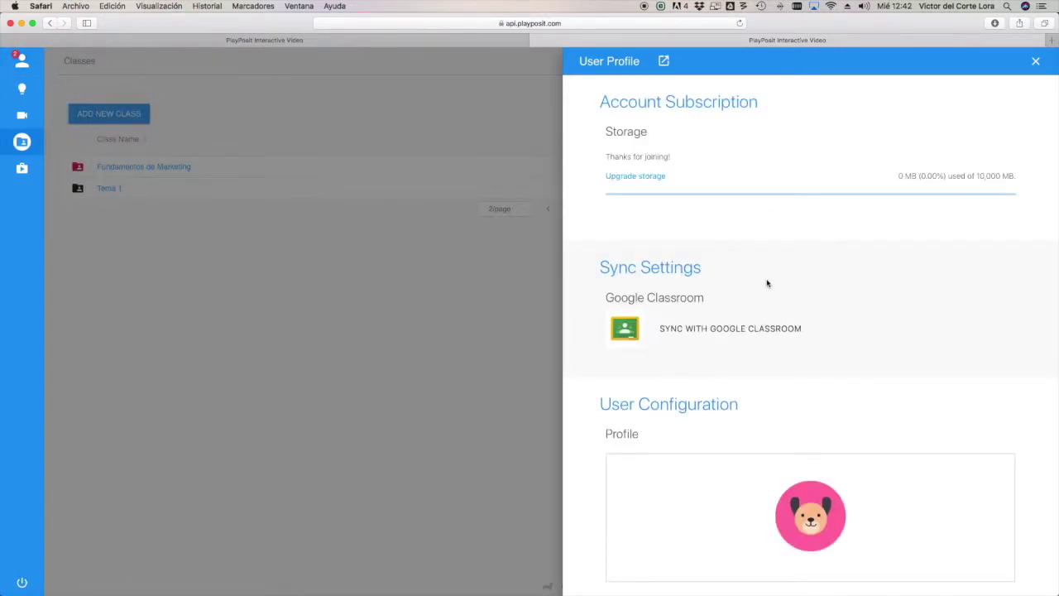
pyautogui.scroll(-5, 766, 282)
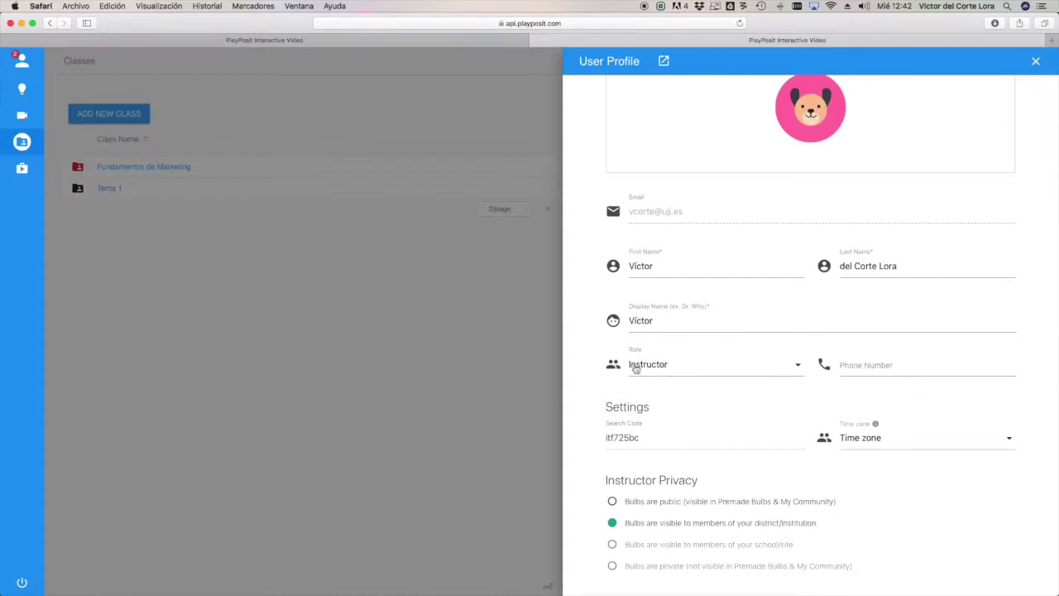
pyautogui.doubleClick(612, 437)
pyautogui.press('super+c')
pyautogui.click(401, 443)
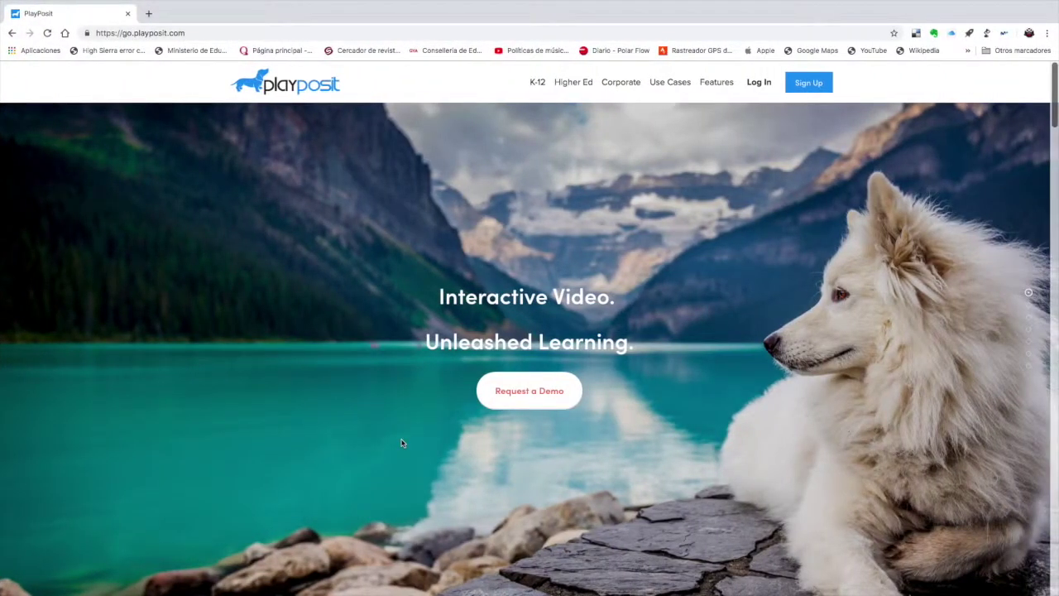
# - Log in with the student's e-mail address and password, replacing the saved teacher credentials
pyautogui.scroll(-2, 402, 443)
pyautogui.scroll(2, 401, 443)
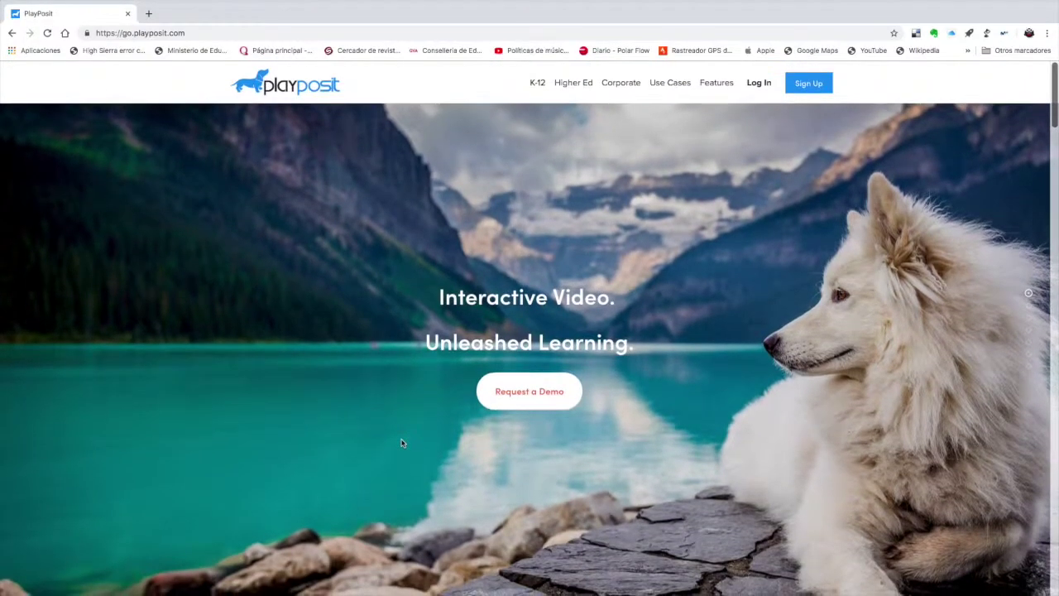
pyautogui.click(759, 82)
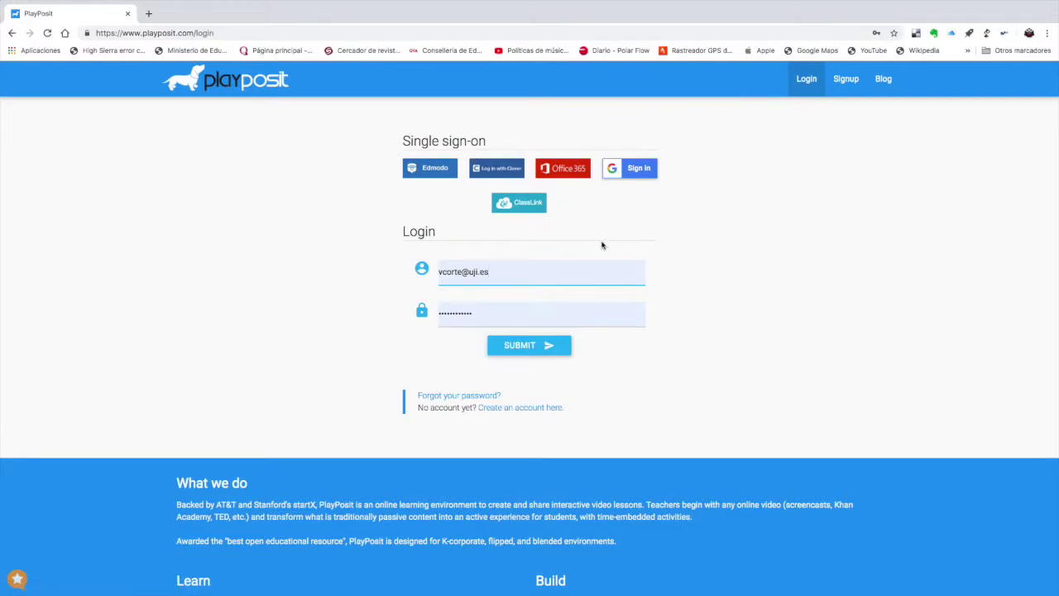
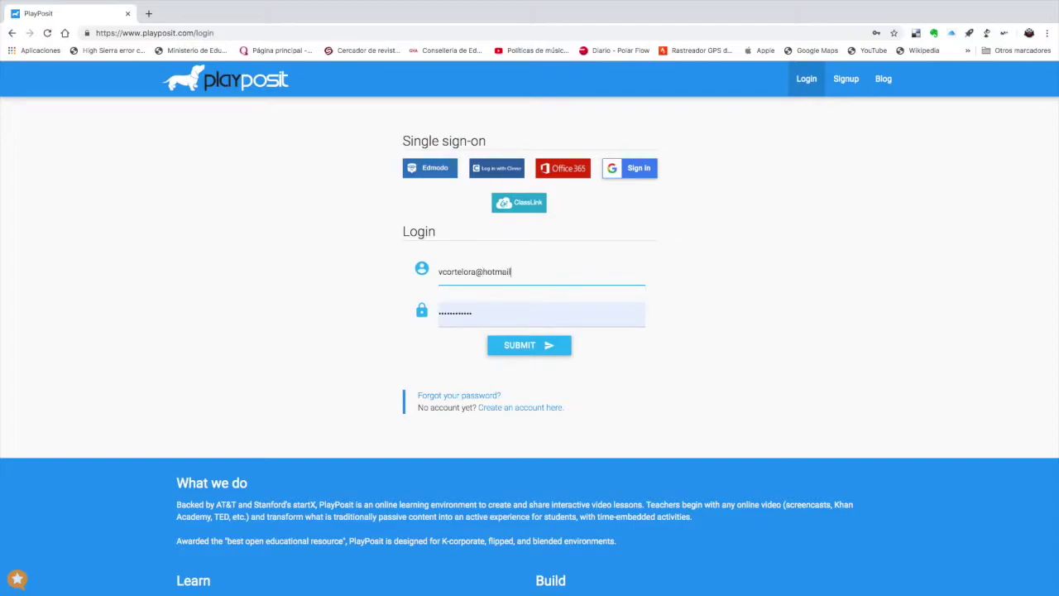
pyautogui.press('Tab')
pyautogui.press('BackSpace')
pyautogui.write('************')
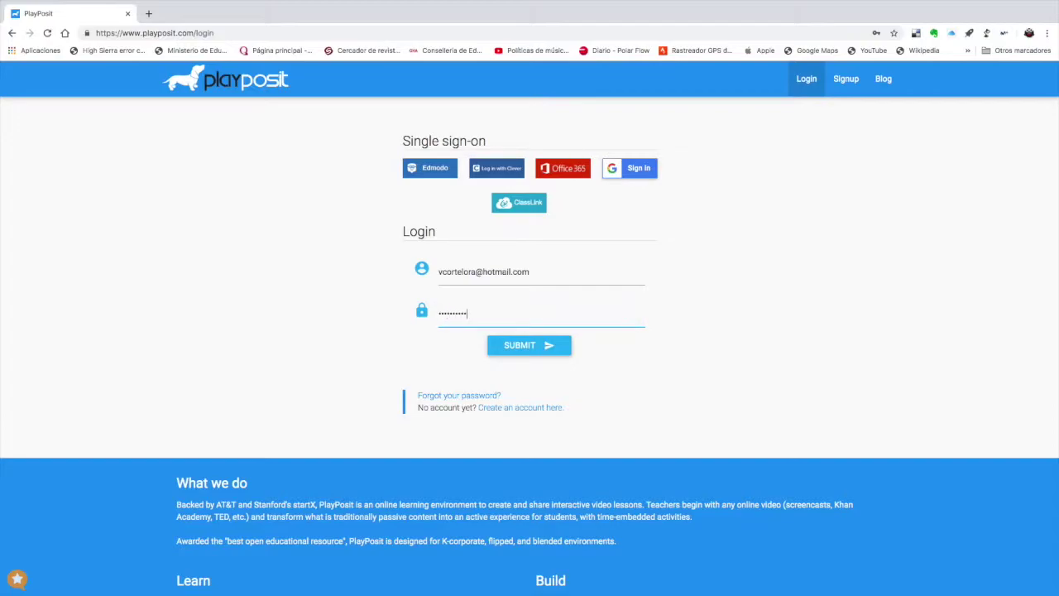
pyautogui.click(566, 344)
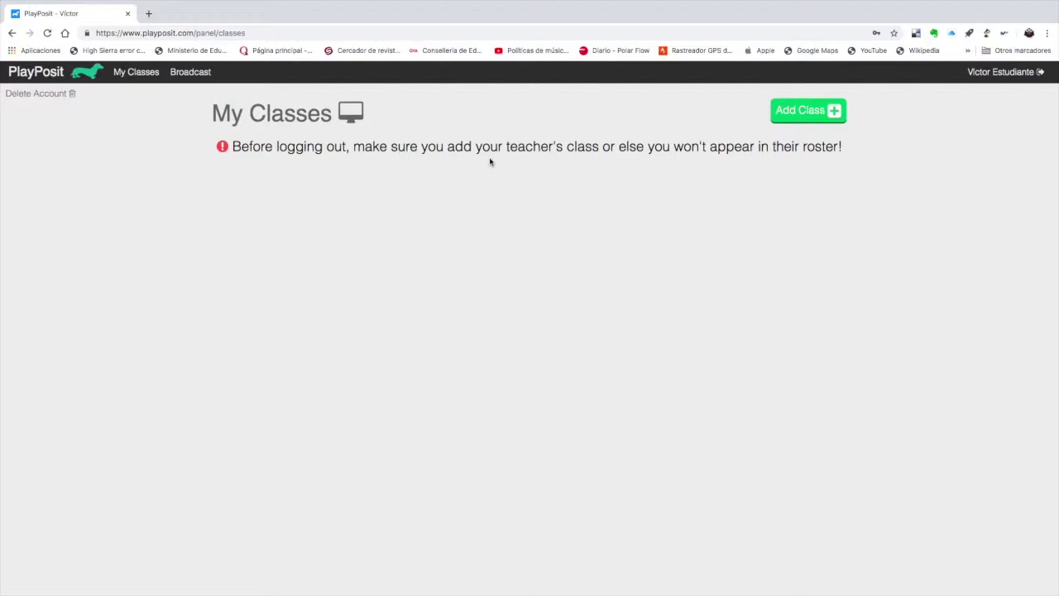
# - Search by the pasted teacher search code and join the Fundamentos de Marketing class
pyautogui.click(802, 116)
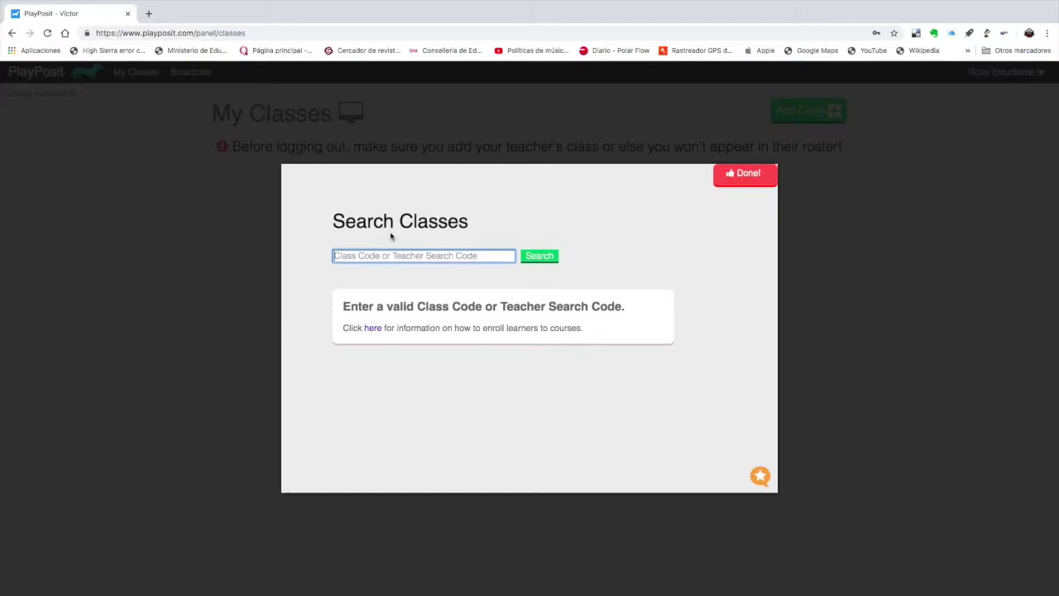
pyautogui.press('super+v')
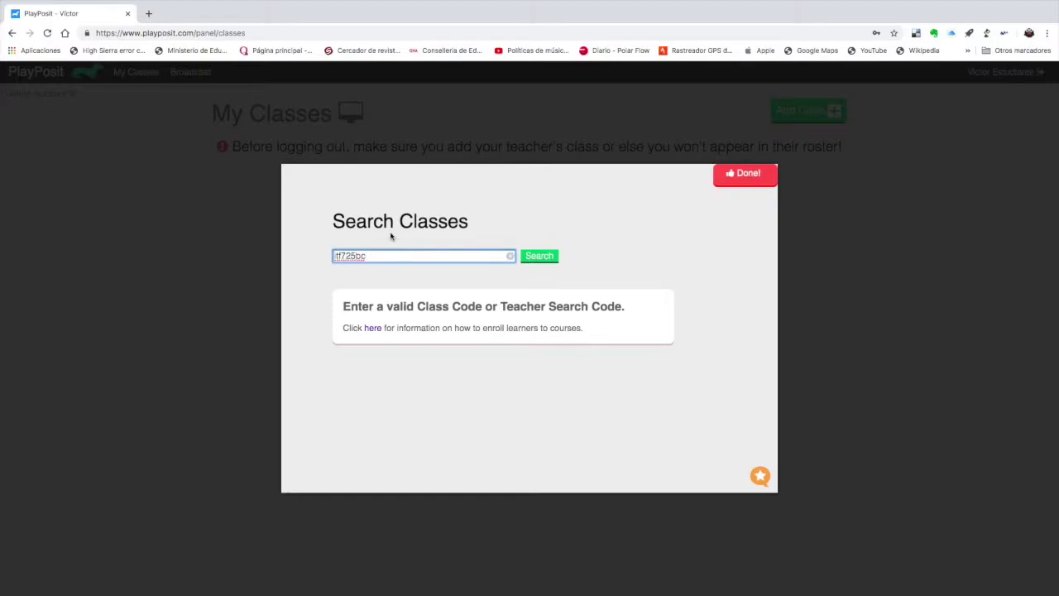
pyautogui.click(539, 257)
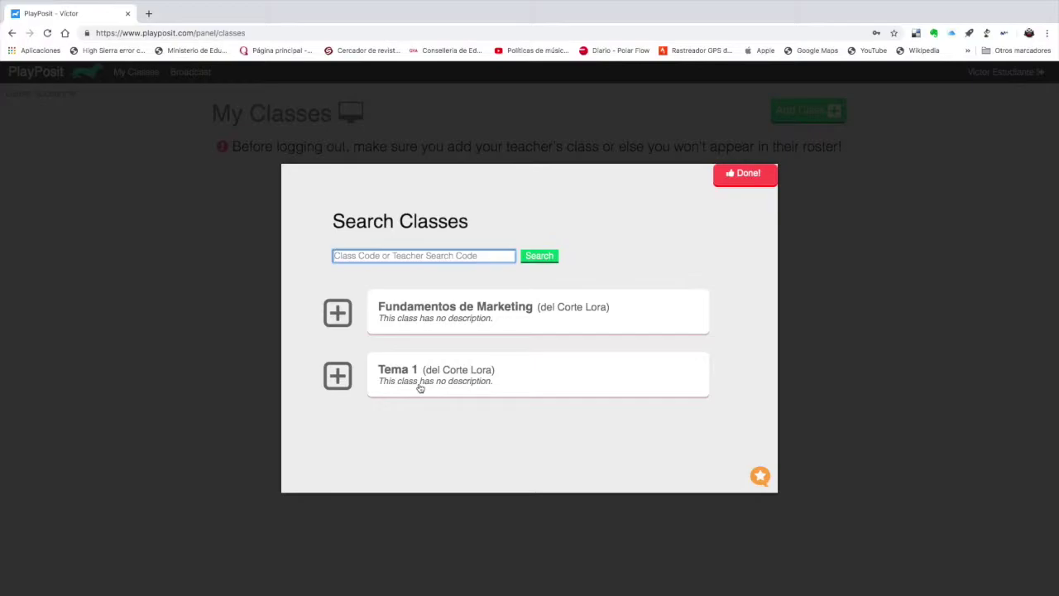
pyautogui.click(452, 320)
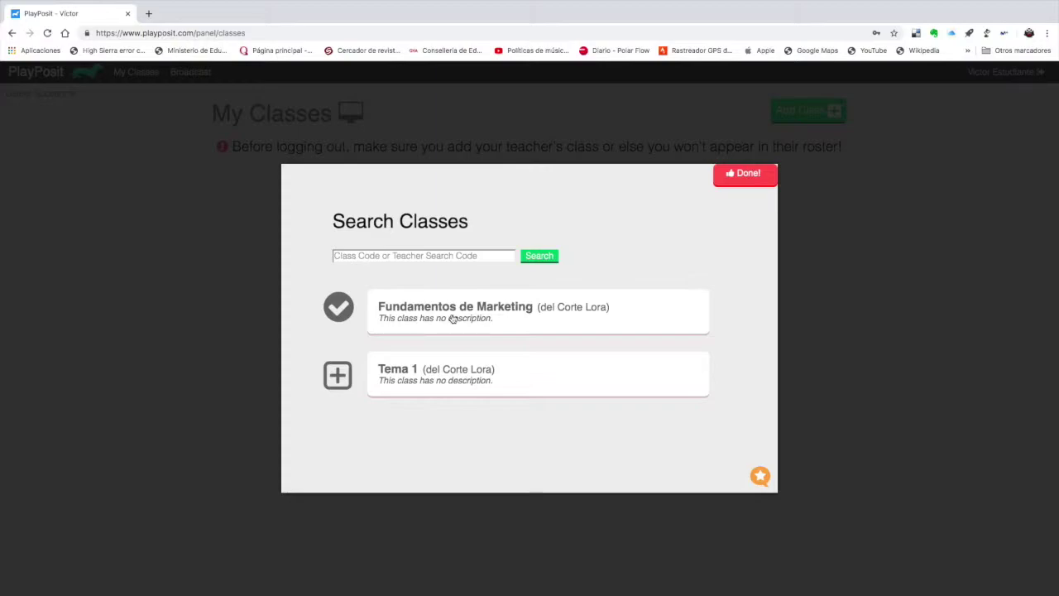
pyautogui.click(741, 175)
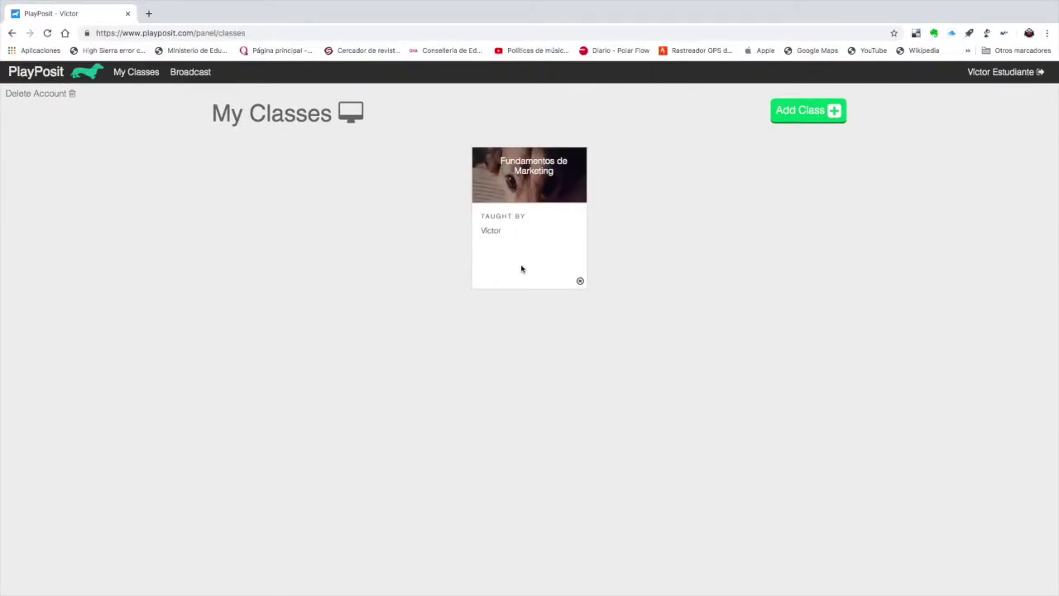
# - Open Fundamentos de Marketing to check its bulb, then view and dismiss the student profile
pyautogui.click(526, 198)
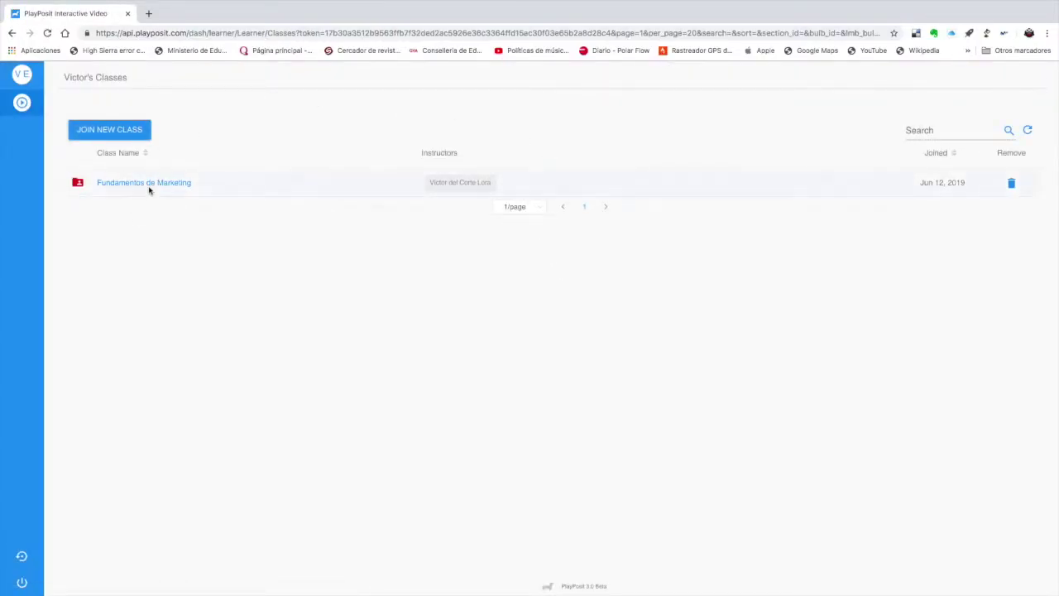
pyautogui.click(114, 185)
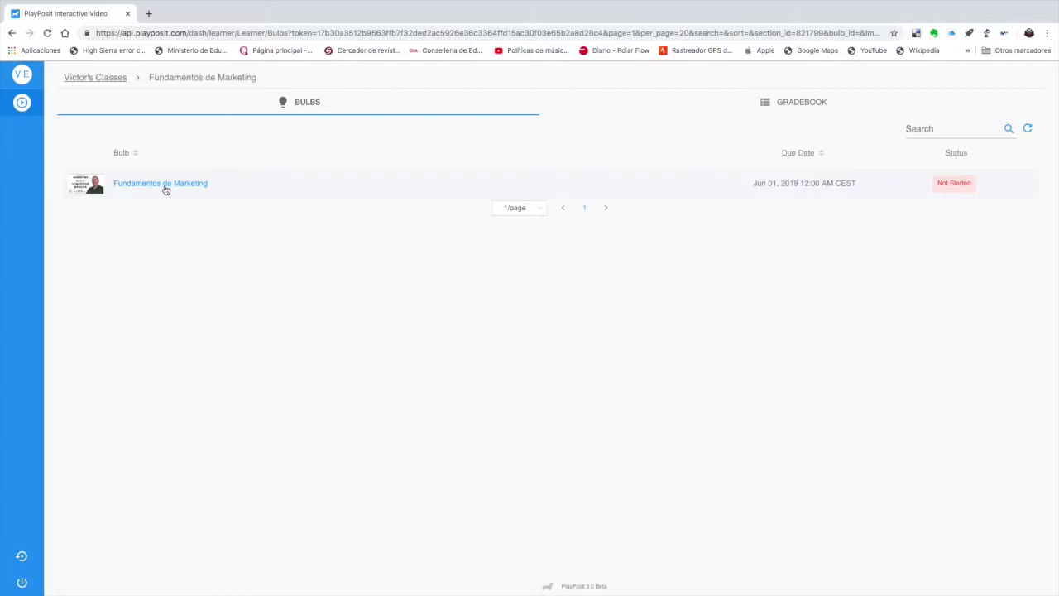
pyautogui.click(58, 74)
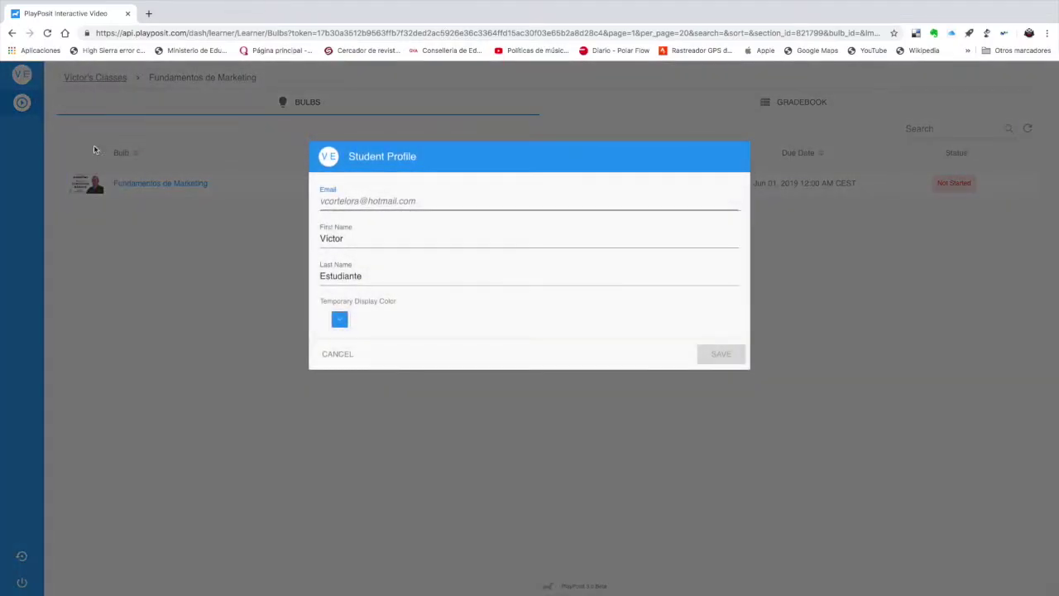
pyautogui.click(338, 355)
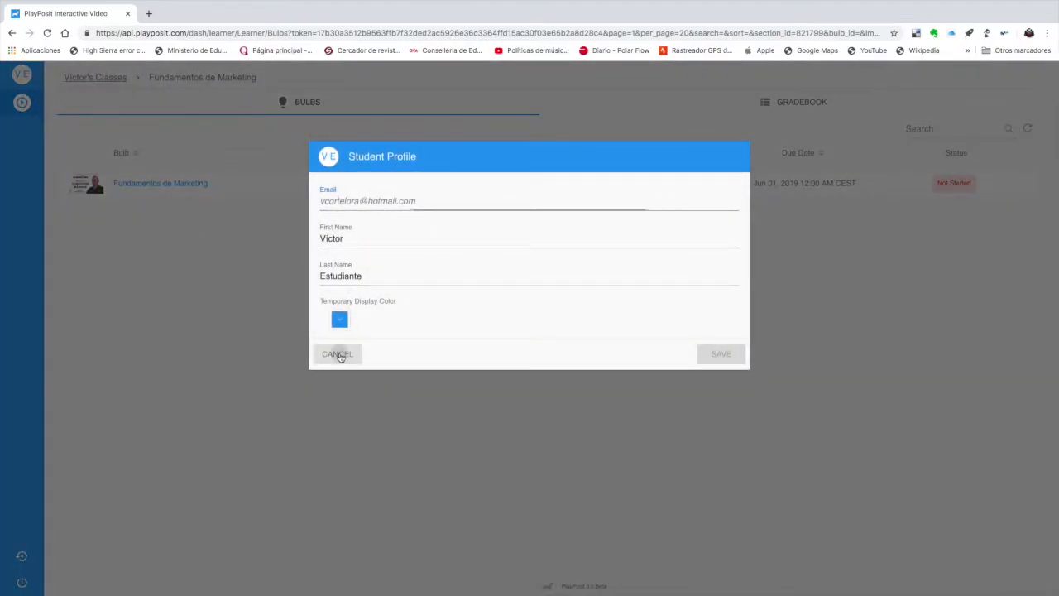
# - Log out of the student account and confirm
pyautogui.moveTo(28, 563)
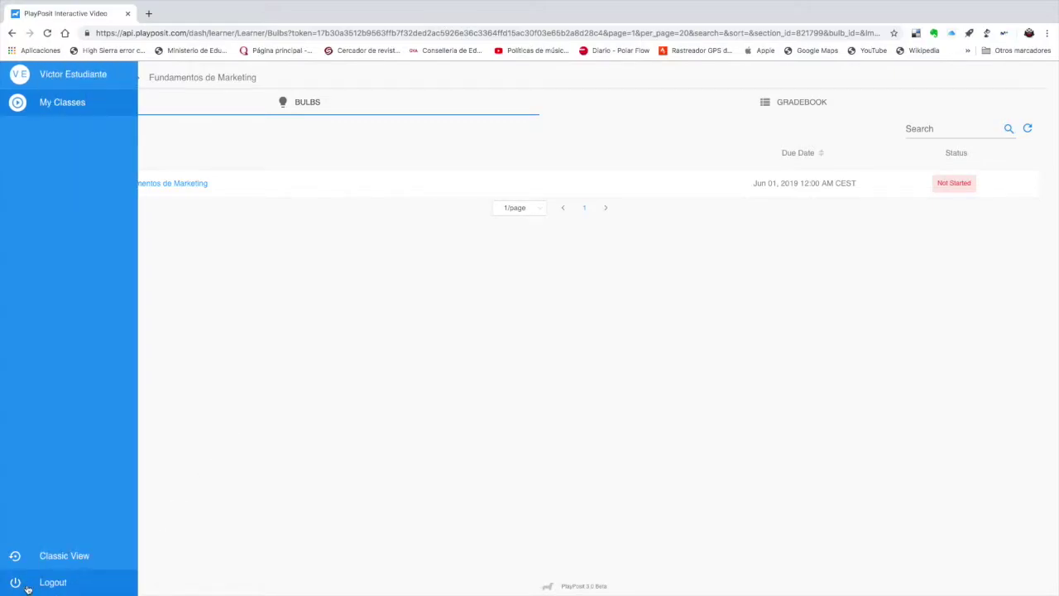
pyautogui.click(30, 584)
pyautogui.click(708, 231)
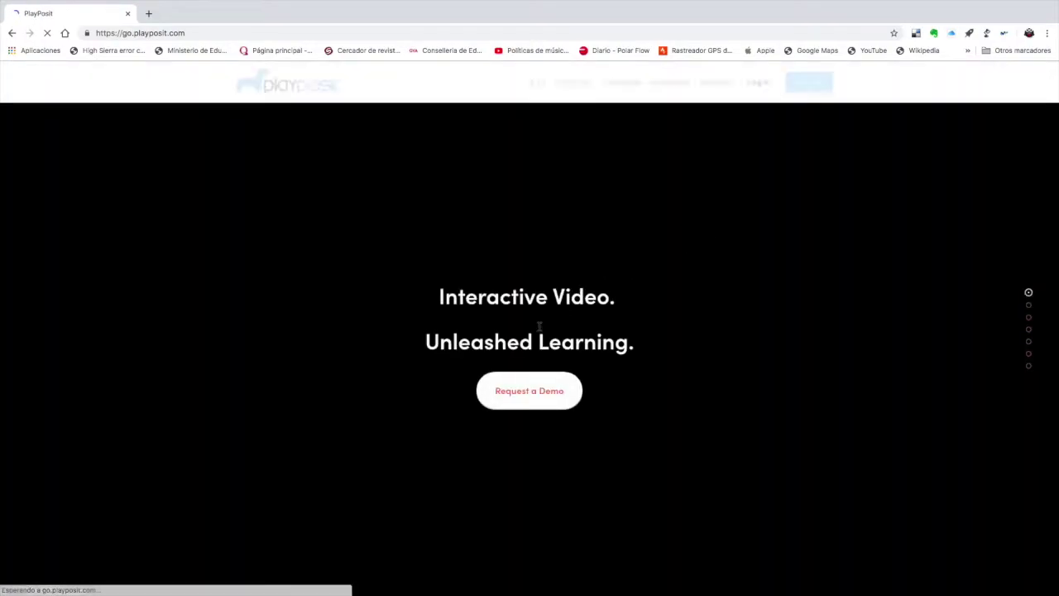
# - Back in the teacher's window, view then close the User Profile panel to show the Classes list
pyautogui.hotkey('ctrl', 'Left')
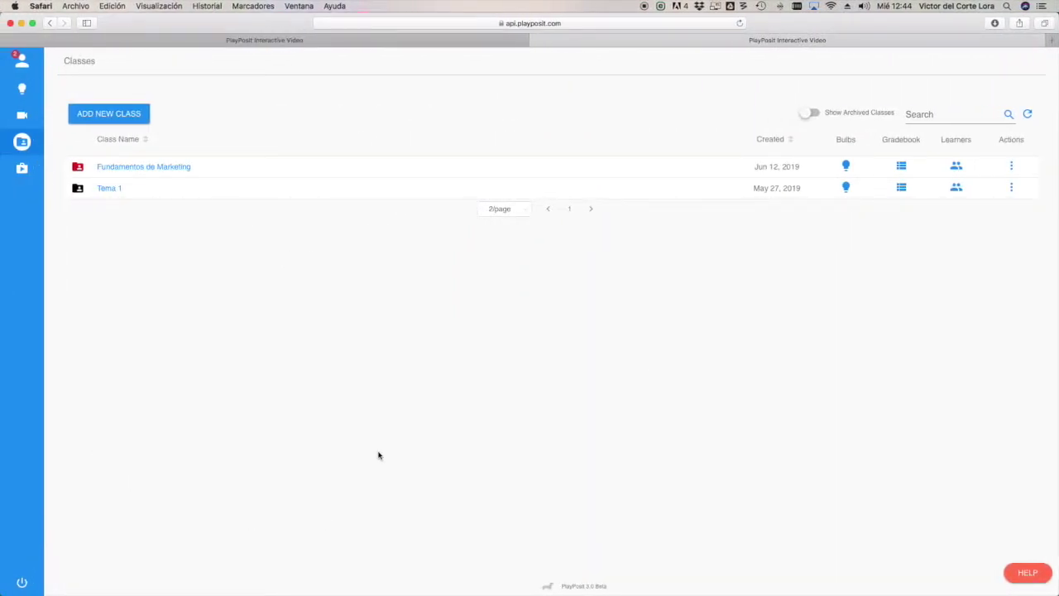
pyautogui.click(20, 59)
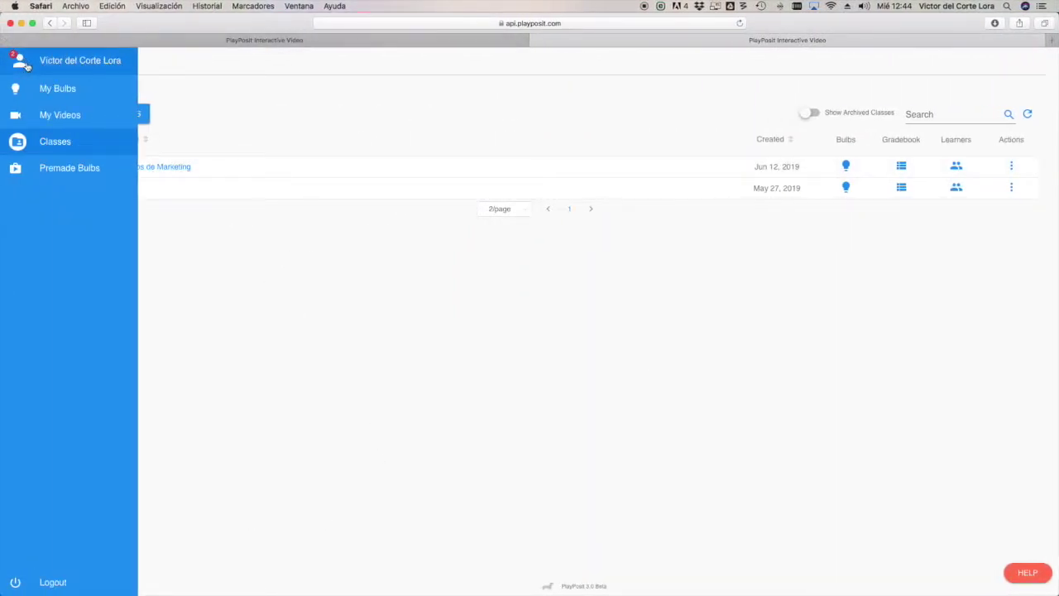
pyautogui.scroll(-10, 712, 373)
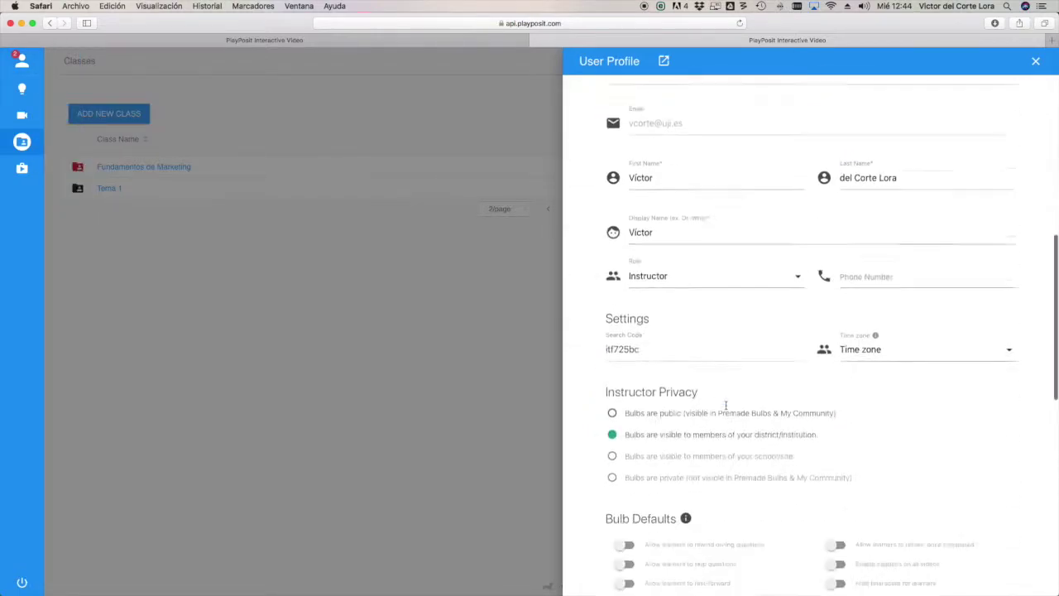
pyautogui.click(449, 397)
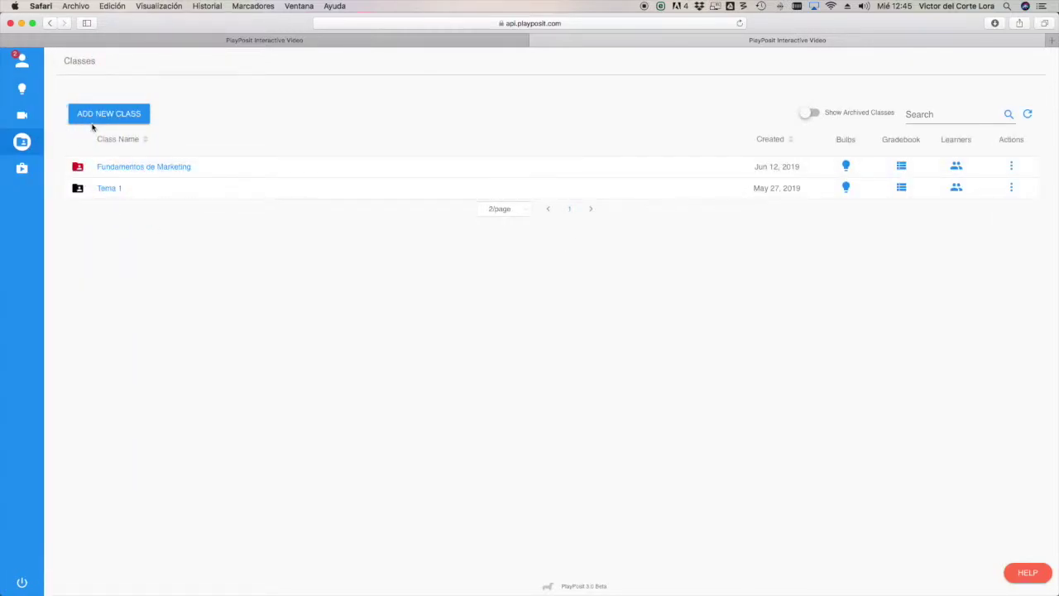
# - Cancel a new class, then remove the enrolled student from Fundamentos de Marketing's learners
pyautogui.click(96, 116)
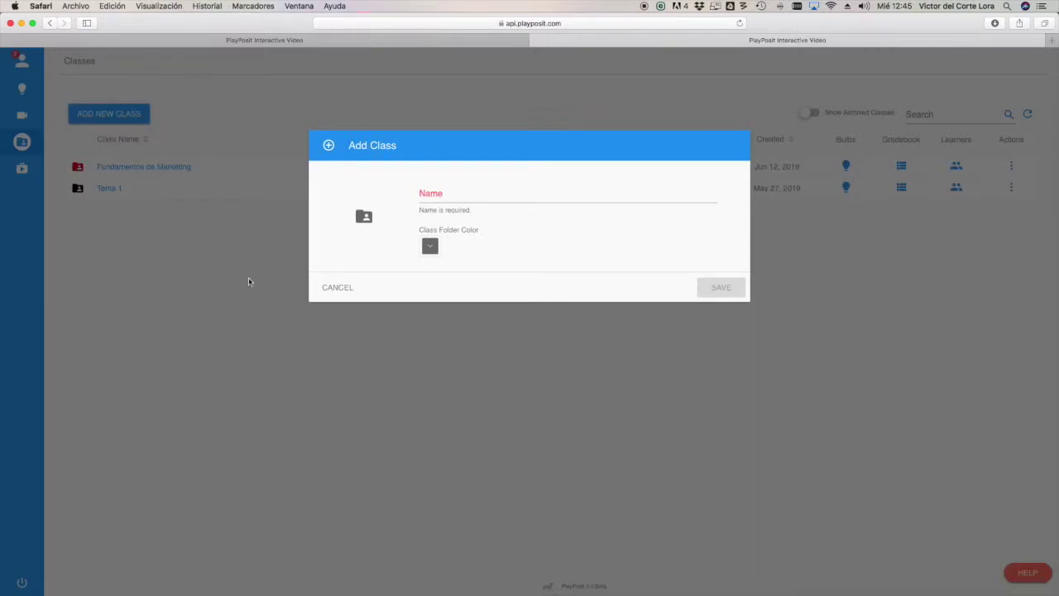
pyautogui.click(254, 276)
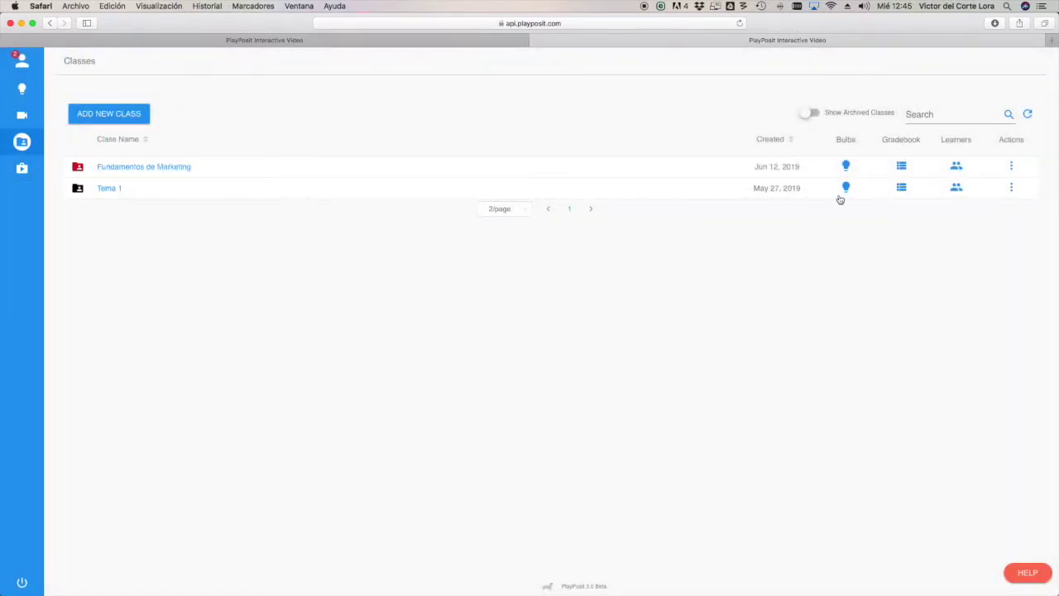
pyautogui.click(956, 165)
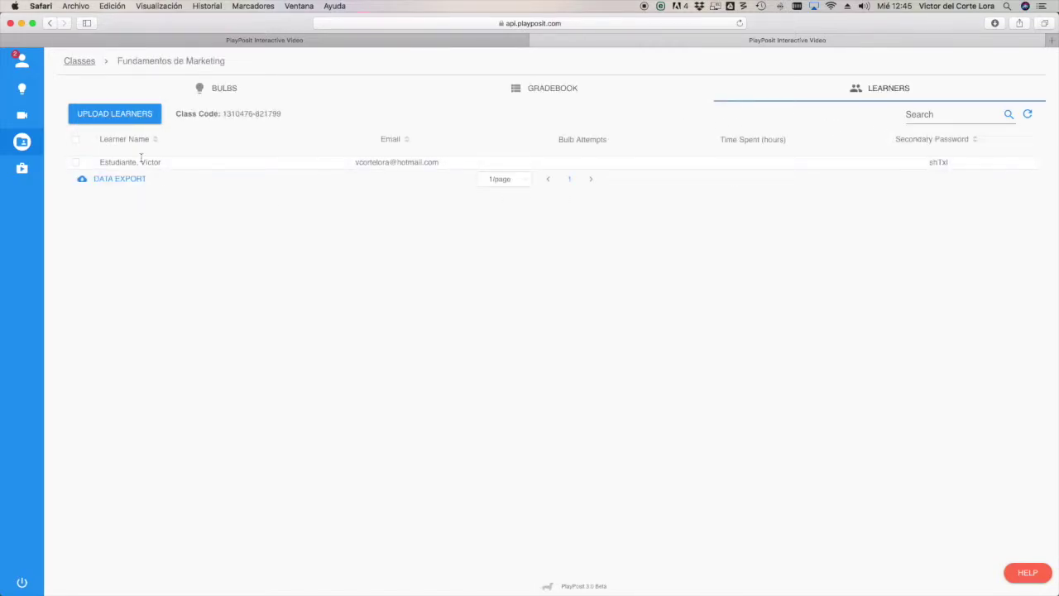
pyautogui.click(75, 162)
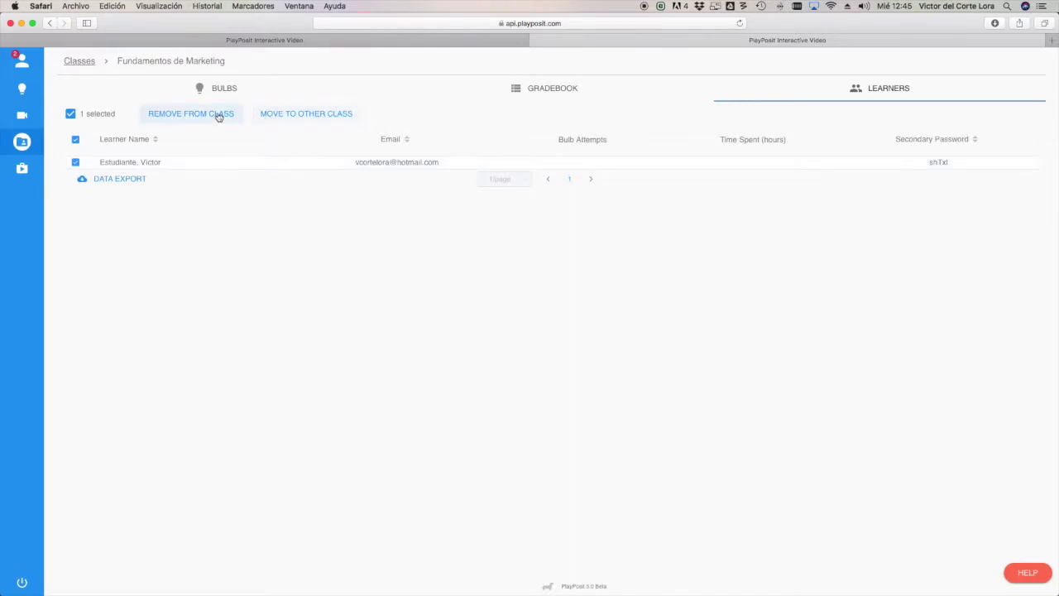
pyautogui.click(215, 116)
pyautogui.click(704, 221)
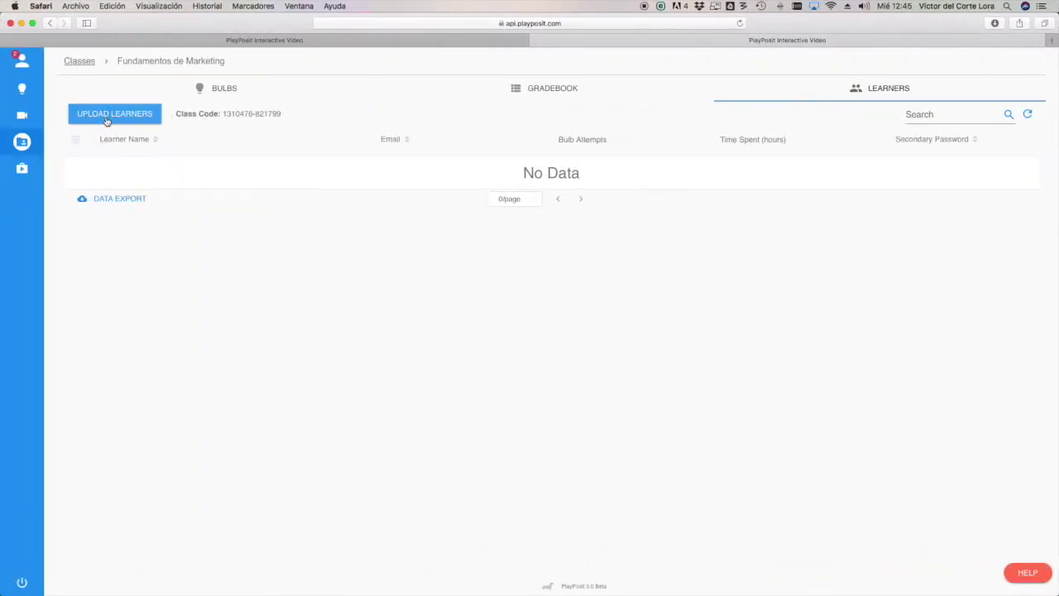
# - Copy the Fundamentos de Marketing class code from the Upload Learners panel
pyautogui.click(106, 121)
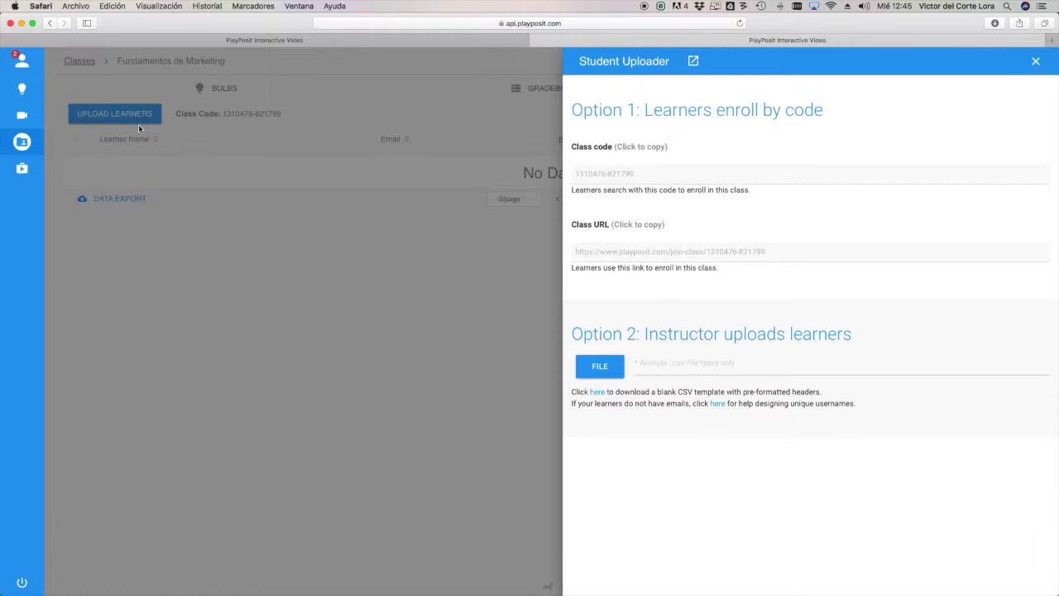
pyautogui.click(653, 174)
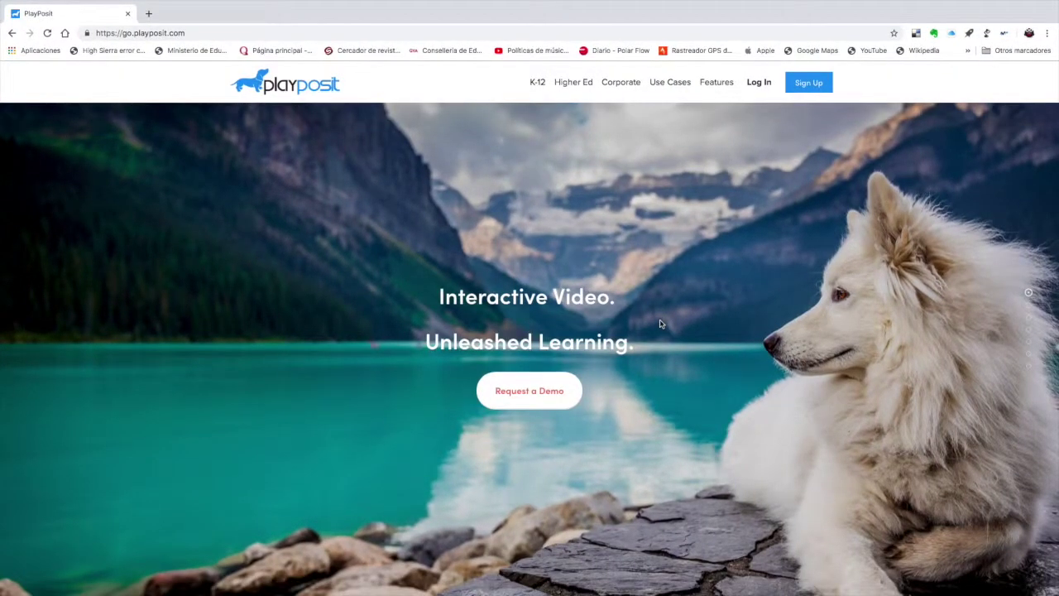
# - Sign back in with the student's e-mail address and autofilled password
pyautogui.click(759, 82)
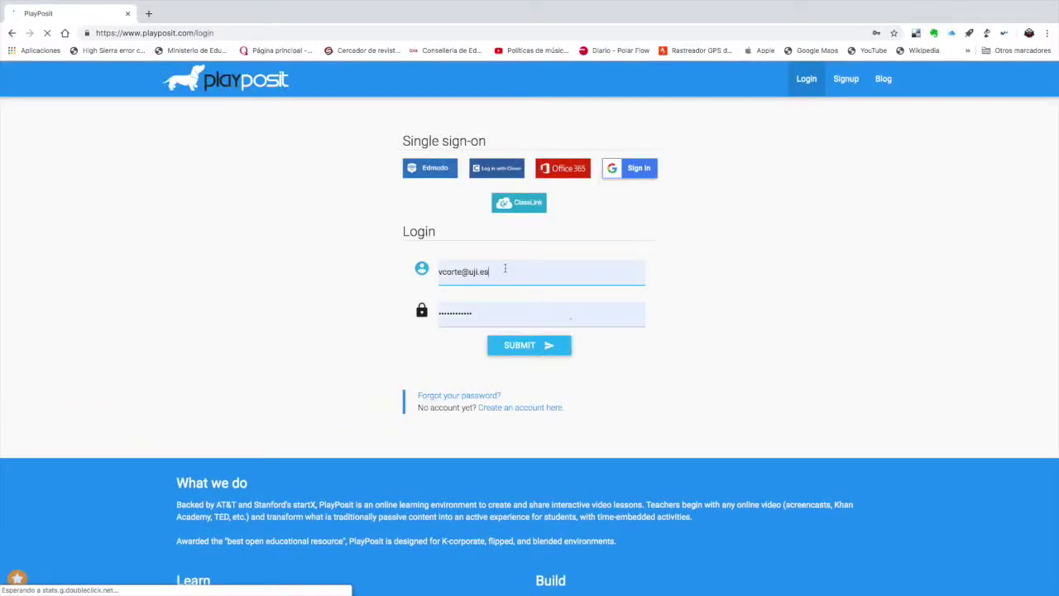
pyautogui.click(504, 270)
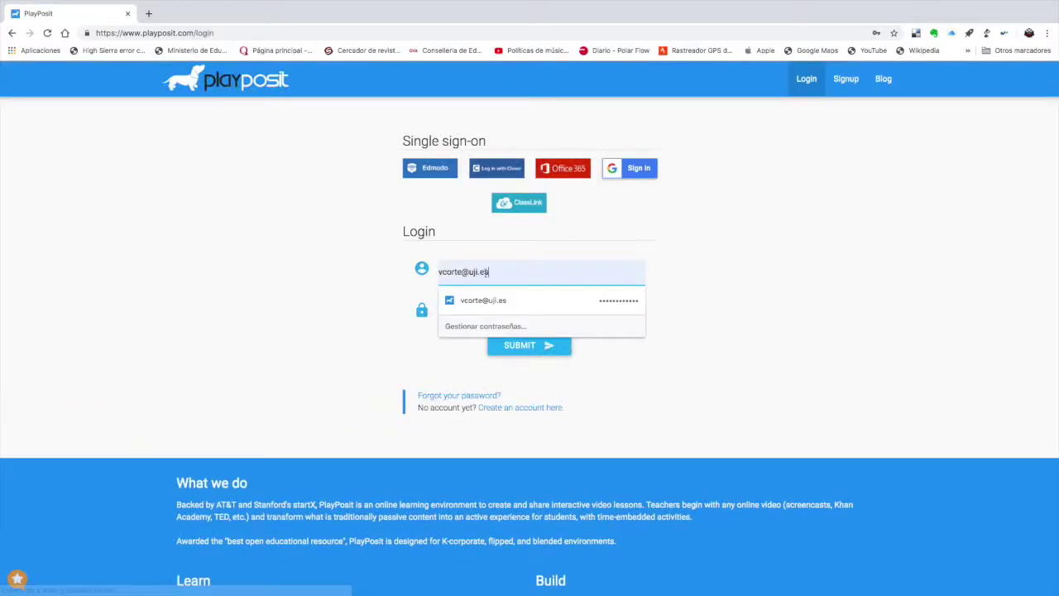
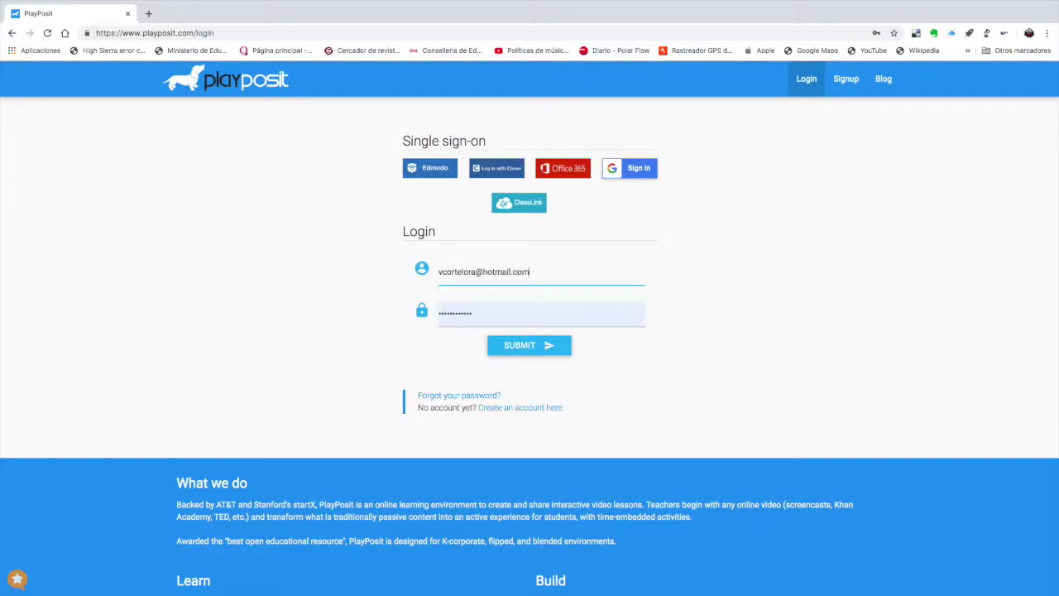
pyautogui.press('Tab')
pyautogui.write('••')
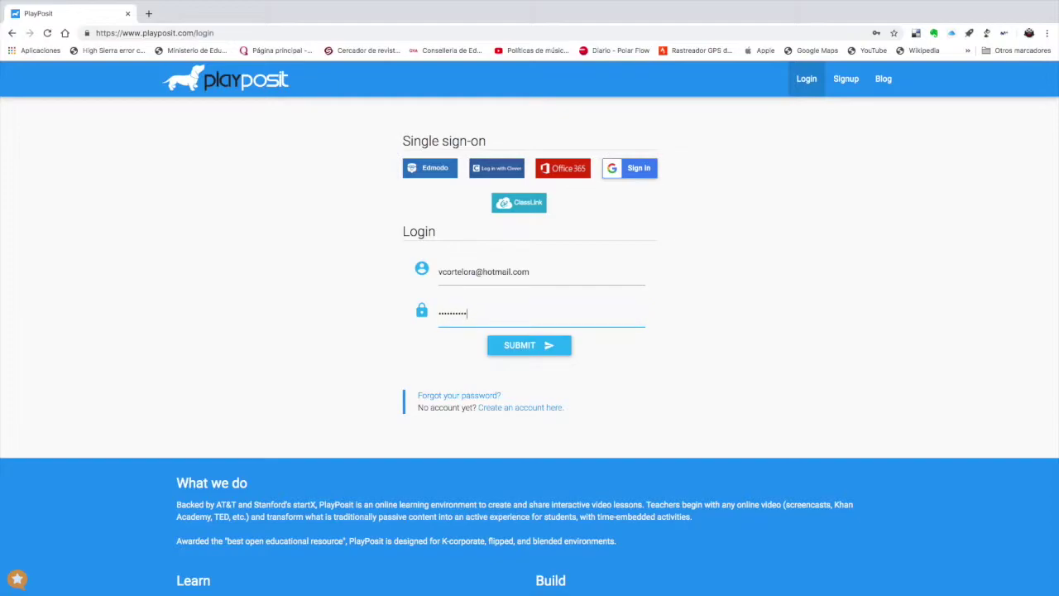
pyautogui.click(529, 344)
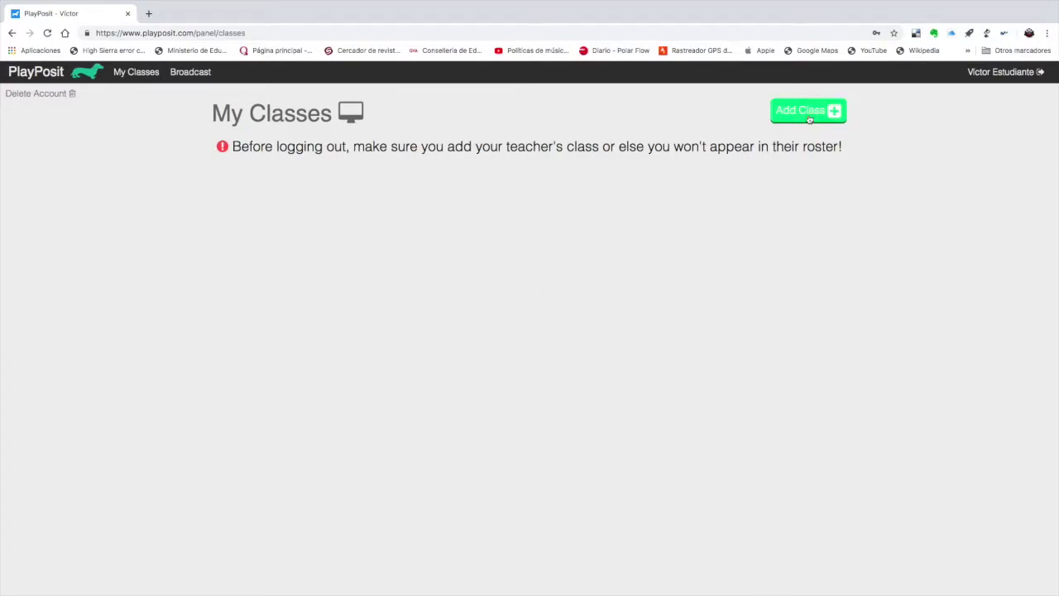
# - Open the student's class search, then go to the teacher's class list
pyautogui.click(810, 117)
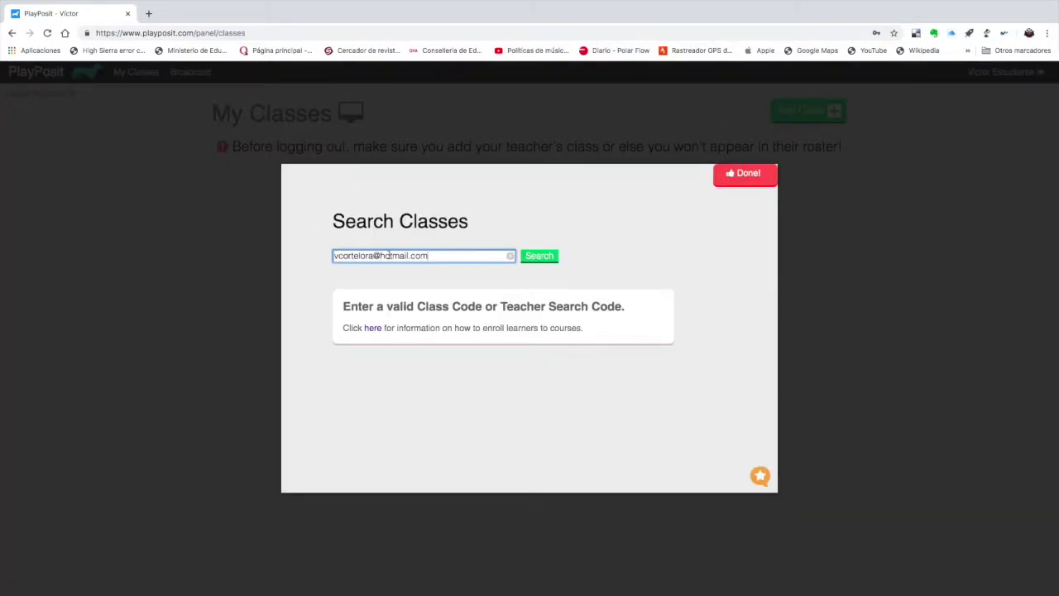
pyautogui.hotkey('ctrl', 'Left')
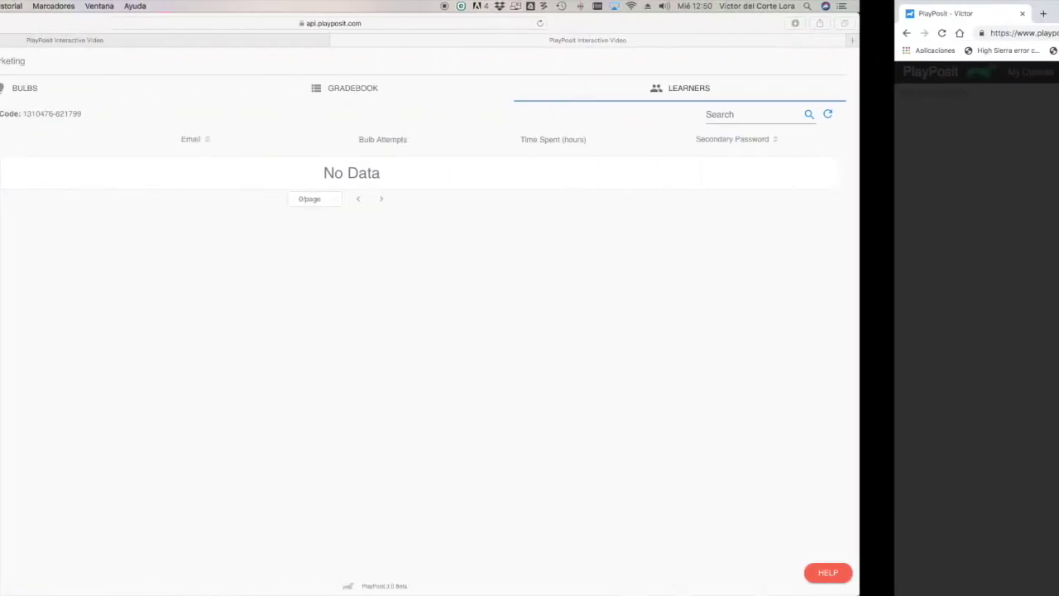
pyautogui.moveTo(14, 143)
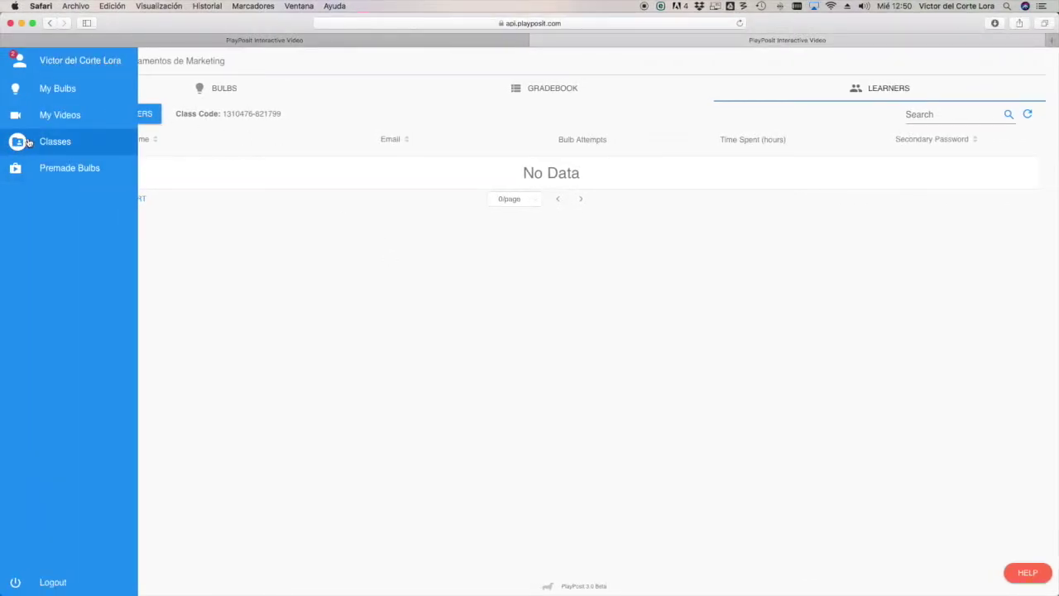
pyautogui.click(27, 143)
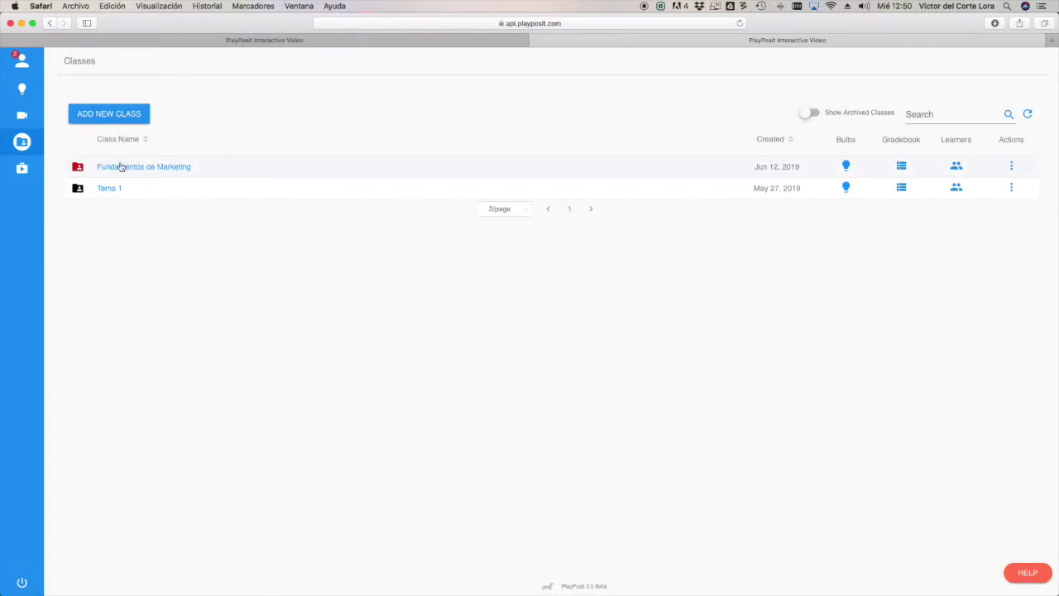
# - Copy the Fundamentos de Marketing class code from Upload Learners and return to the student's window
pyautogui.click(120, 166)
pyautogui.hscroll(-5, 37, 181)
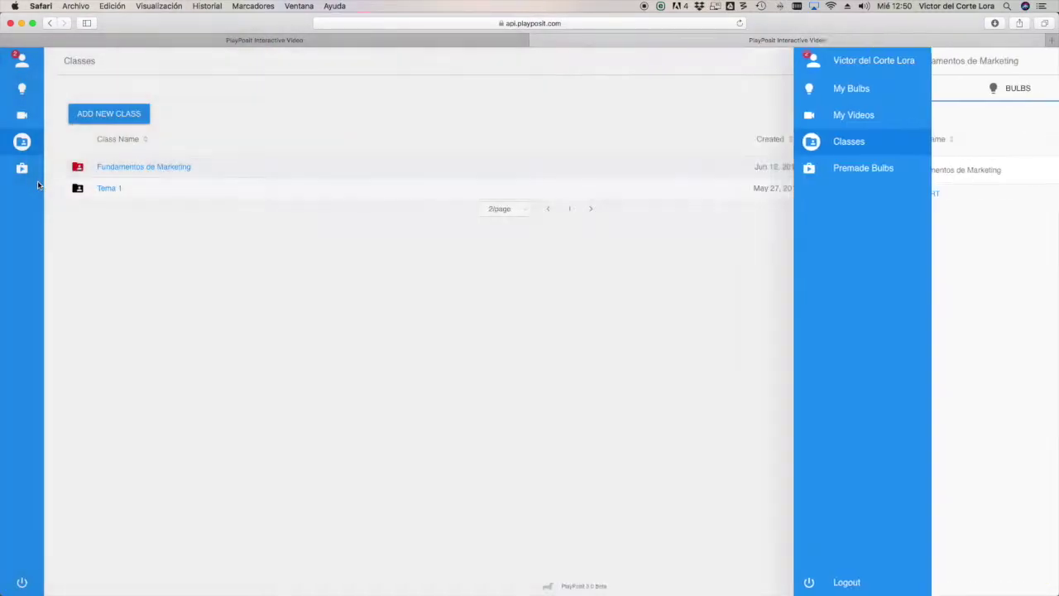
pyautogui.click(957, 168)
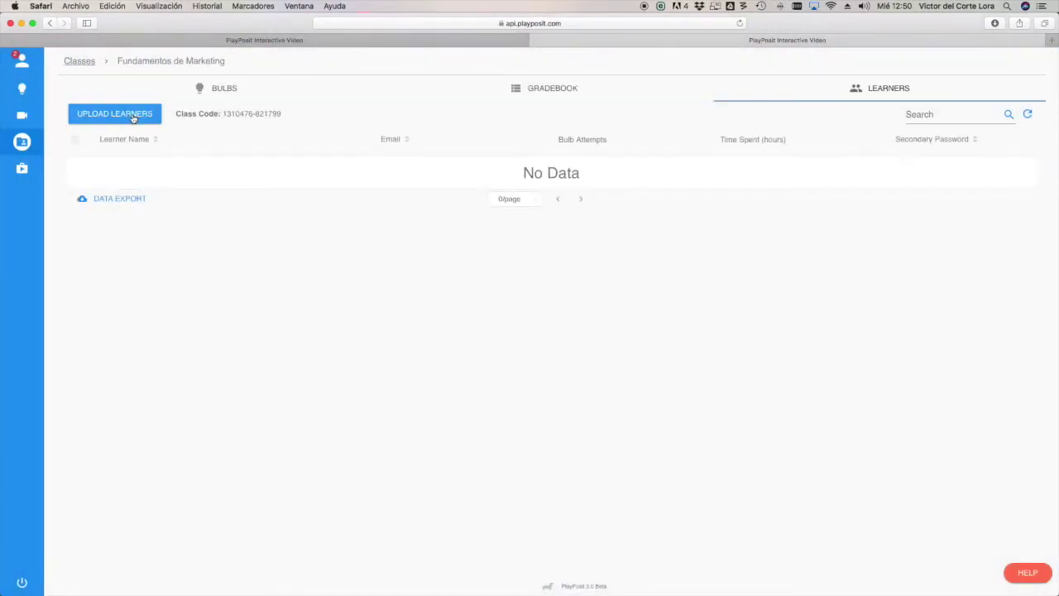
pyautogui.click(133, 116)
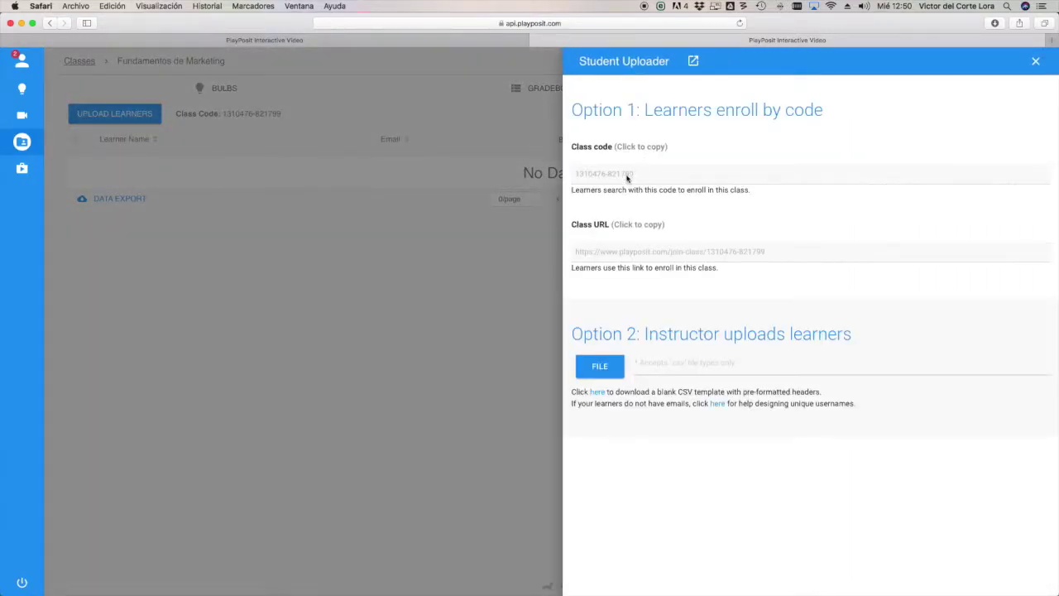
pyautogui.click(628, 176)
pyautogui.hotkey('ctrl', 'Right')
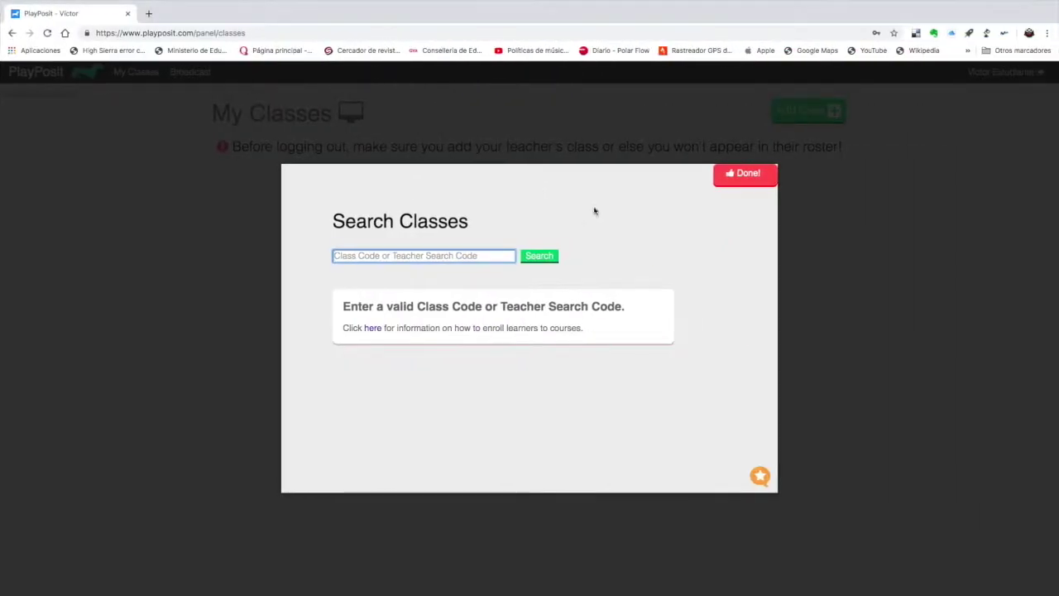
# - Search the pasted class code, join Fundamentos de Marketing, and log out of the student account
pyautogui.click(437, 256)
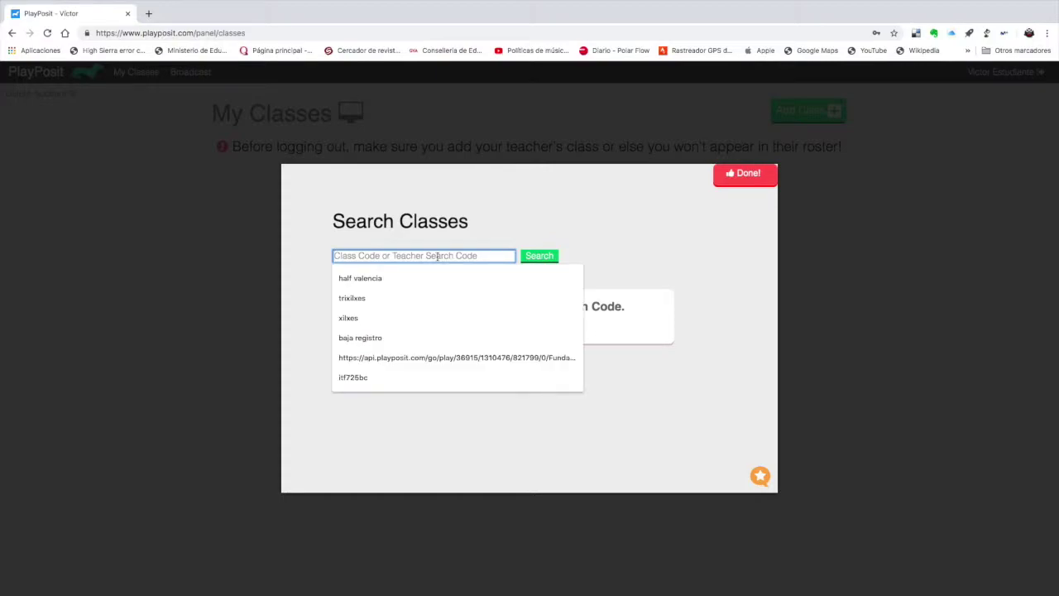
pyautogui.press('super+v')
pyautogui.click(531, 260)
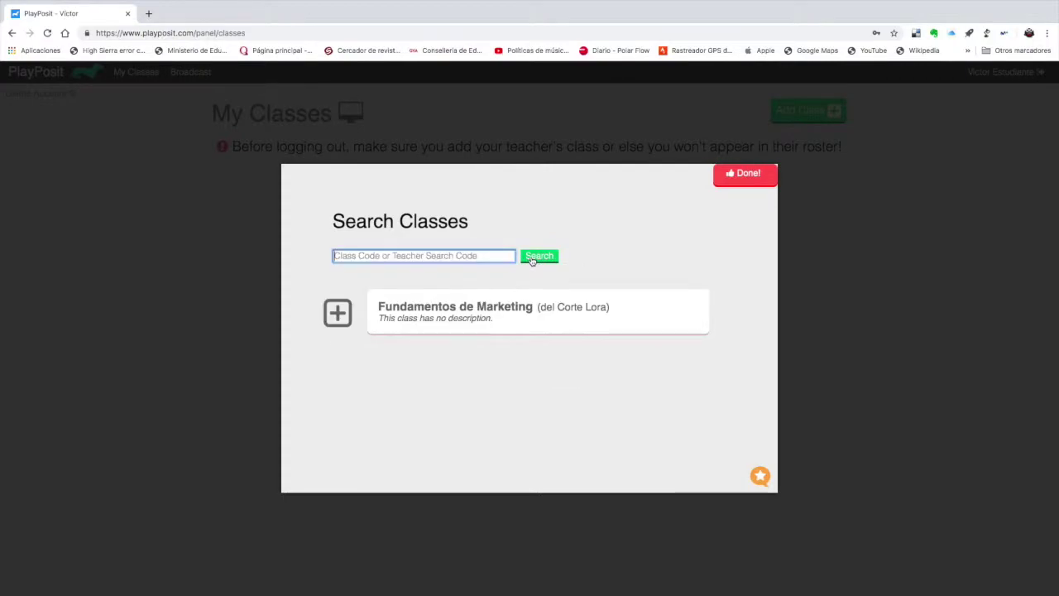
pyautogui.click(505, 319)
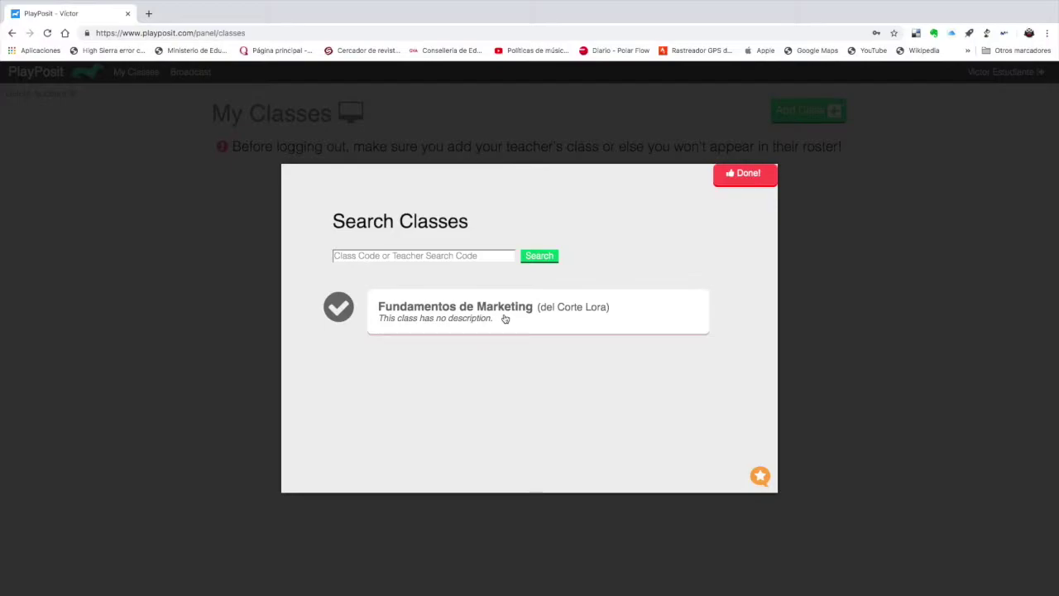
pyautogui.click(768, 179)
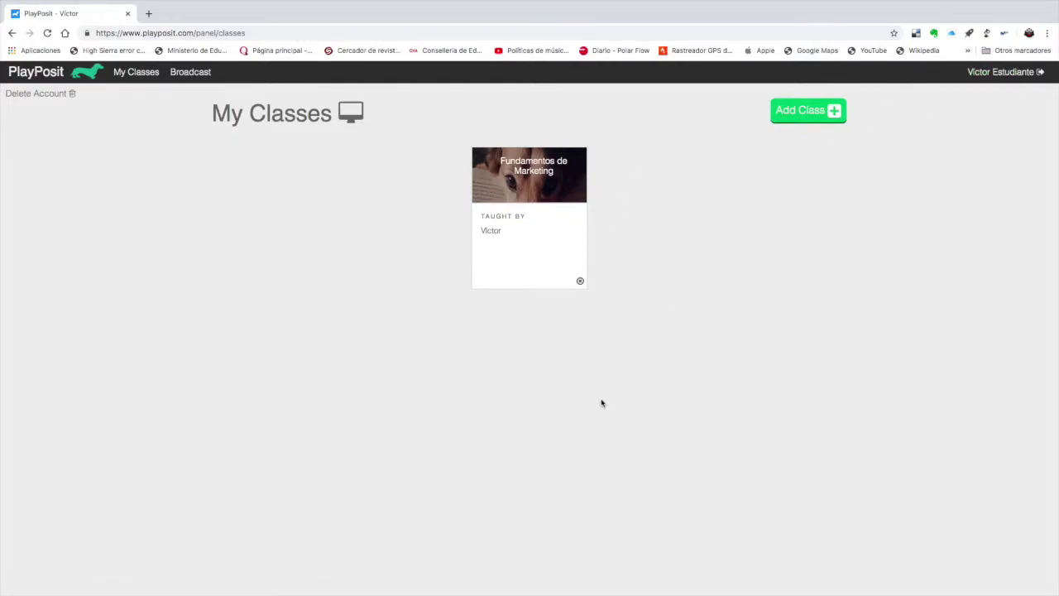
pyautogui.moveTo(1036, 74)
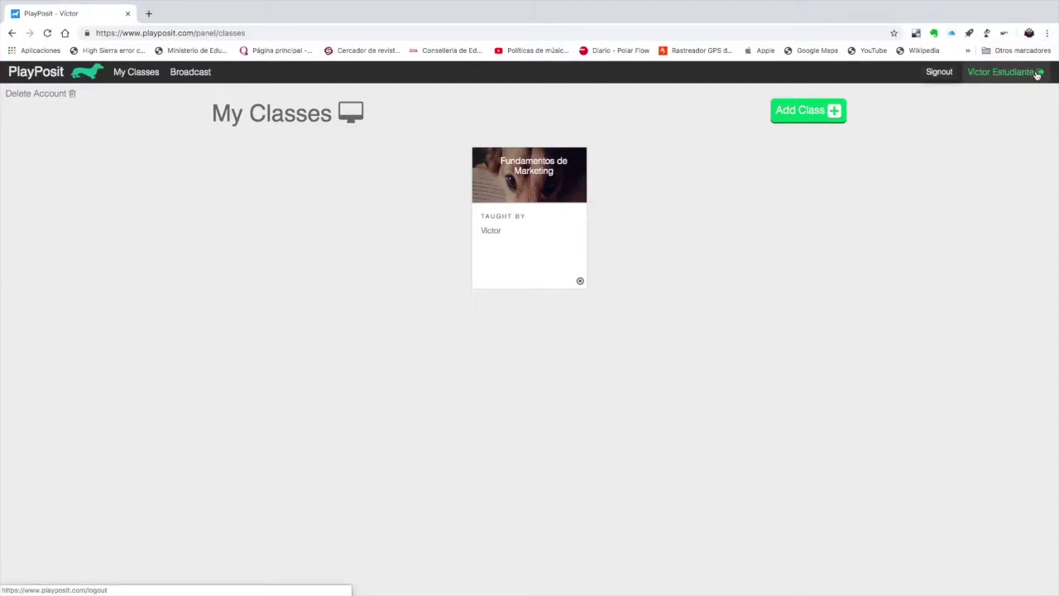
pyautogui.click(1037, 75)
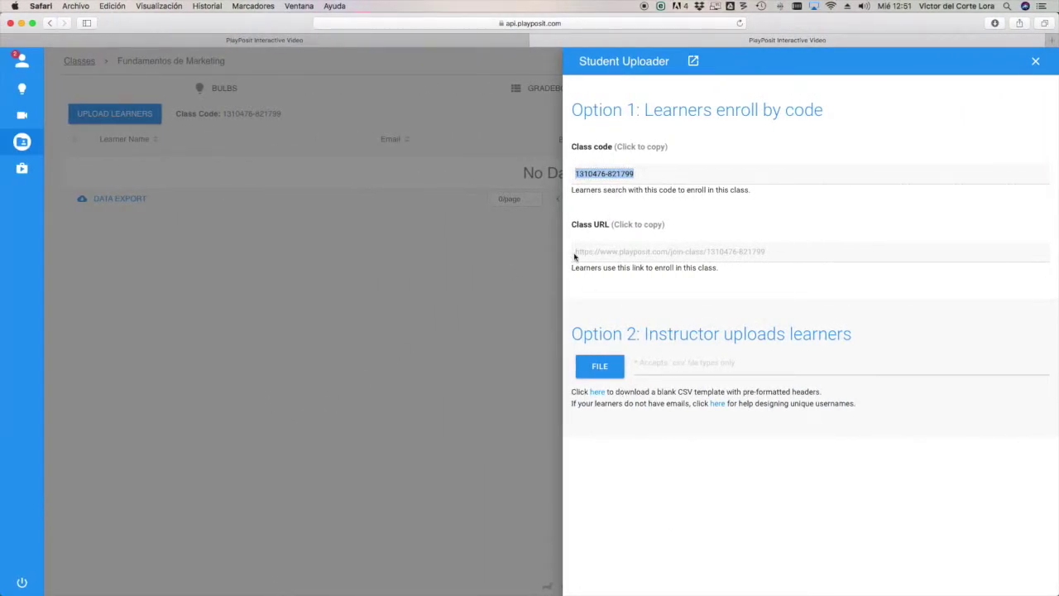
# - Close the Student Uploader, reload, and remove the newly enrolled student from Fundamentos de Marketing
pyautogui.click(368, 345)
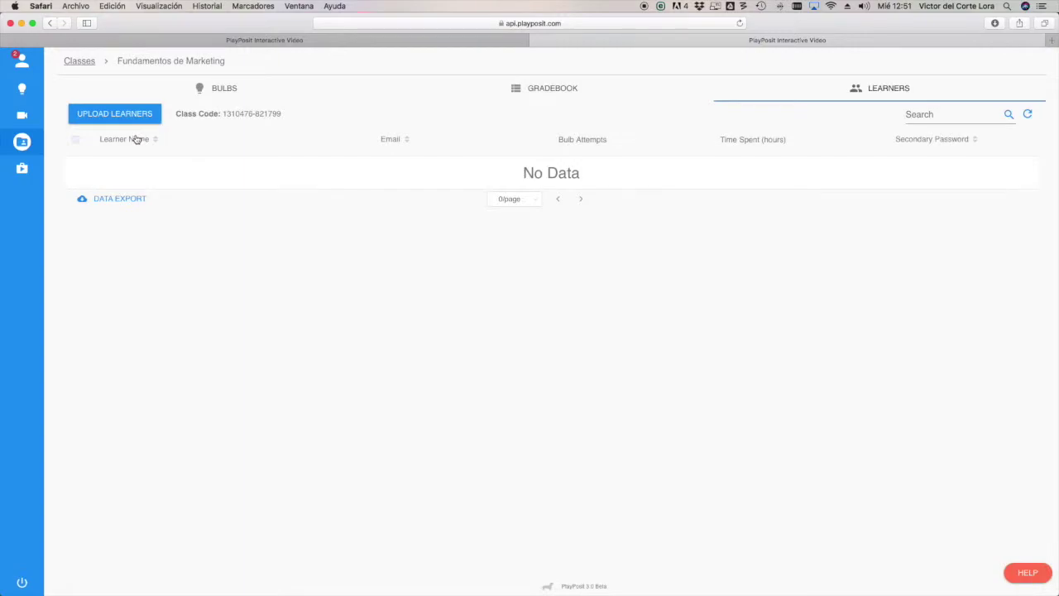
pyautogui.press('super+r')
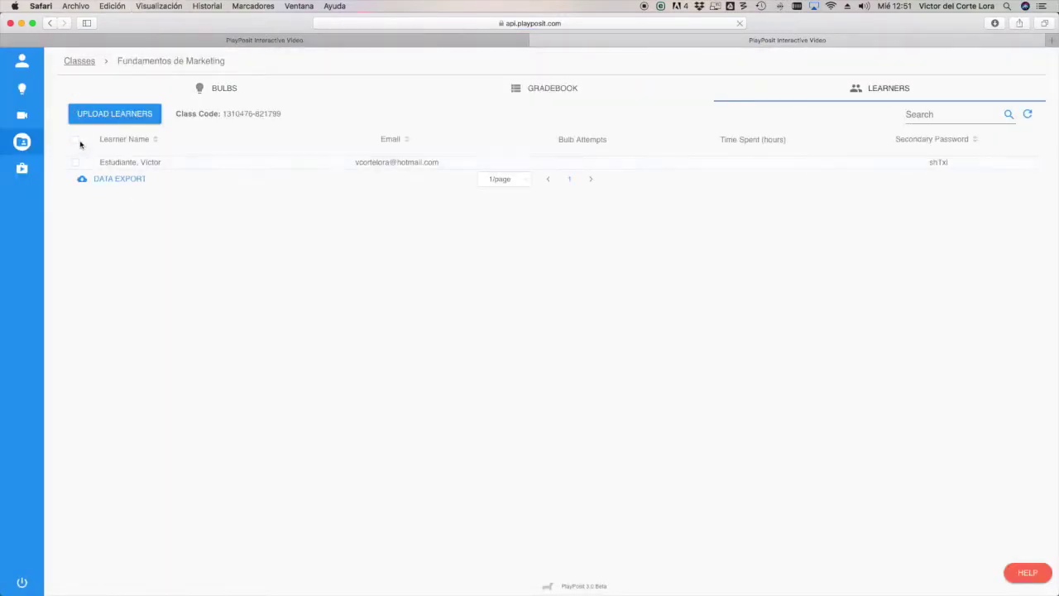
pyautogui.click(75, 163)
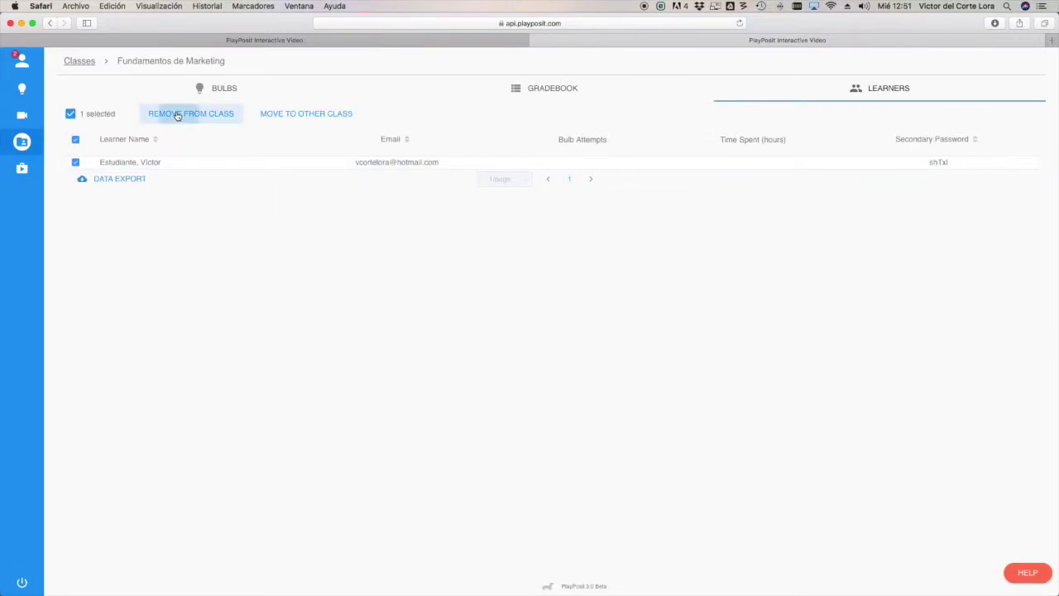
pyautogui.click(169, 114)
pyautogui.click(736, 221)
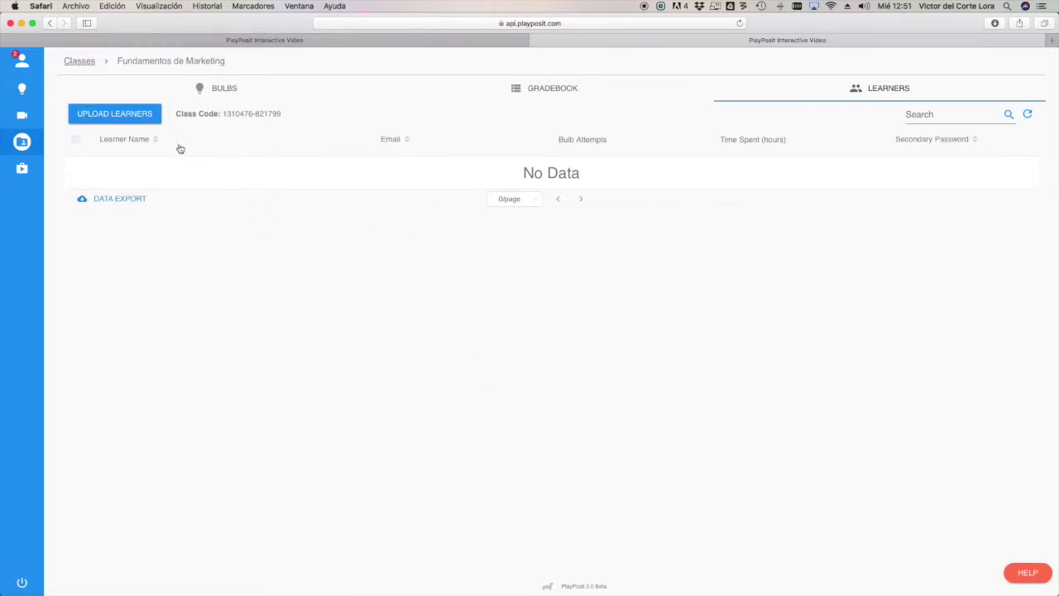
# - Copy the class URL from Upload Learners and open it in the student's Chrome window
pyautogui.click(142, 111)
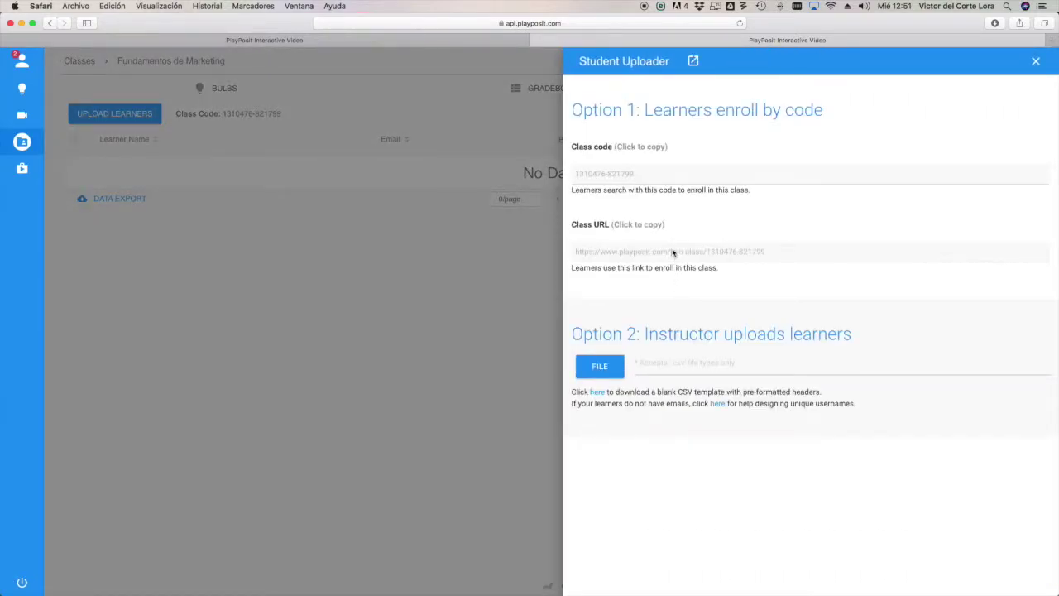
pyautogui.click(672, 253)
pyautogui.press('super+c')
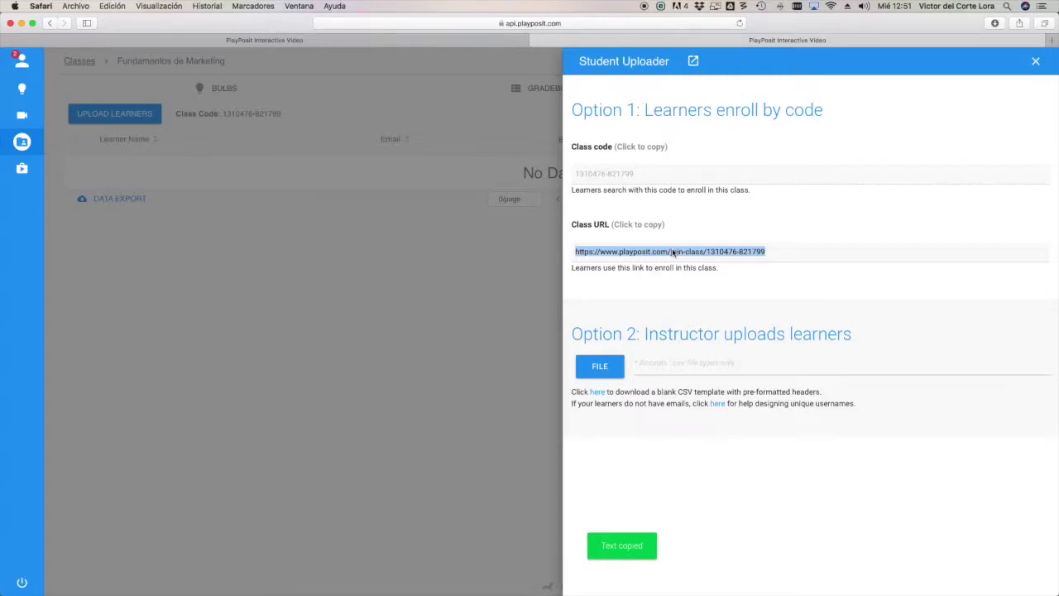
pyautogui.click(403, 395)
pyautogui.hotkey('ctrl', 'Right')
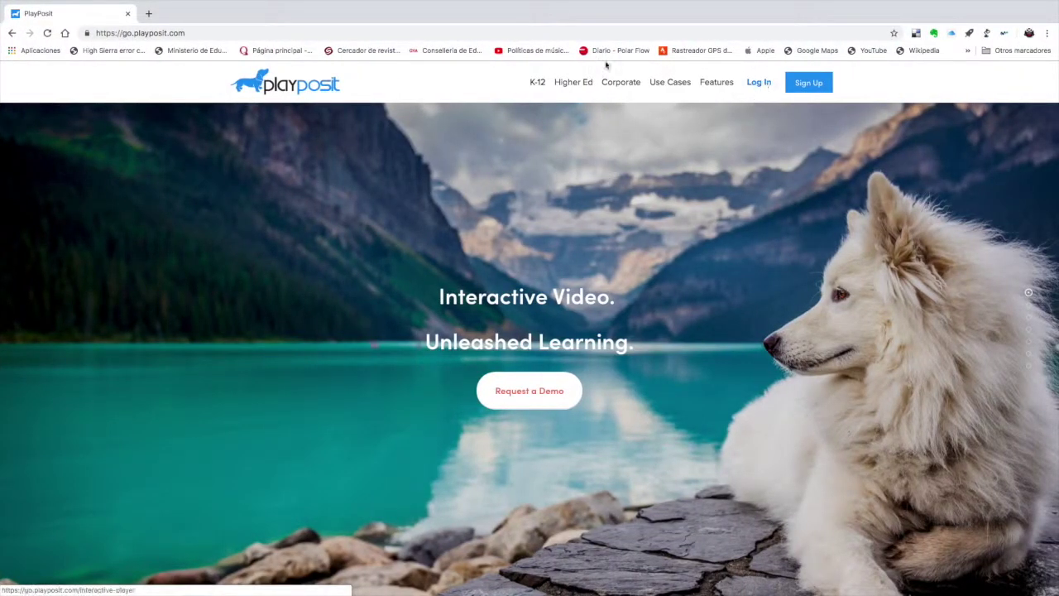
pyautogui.click(376, 32)
pyautogui.press('super+v')
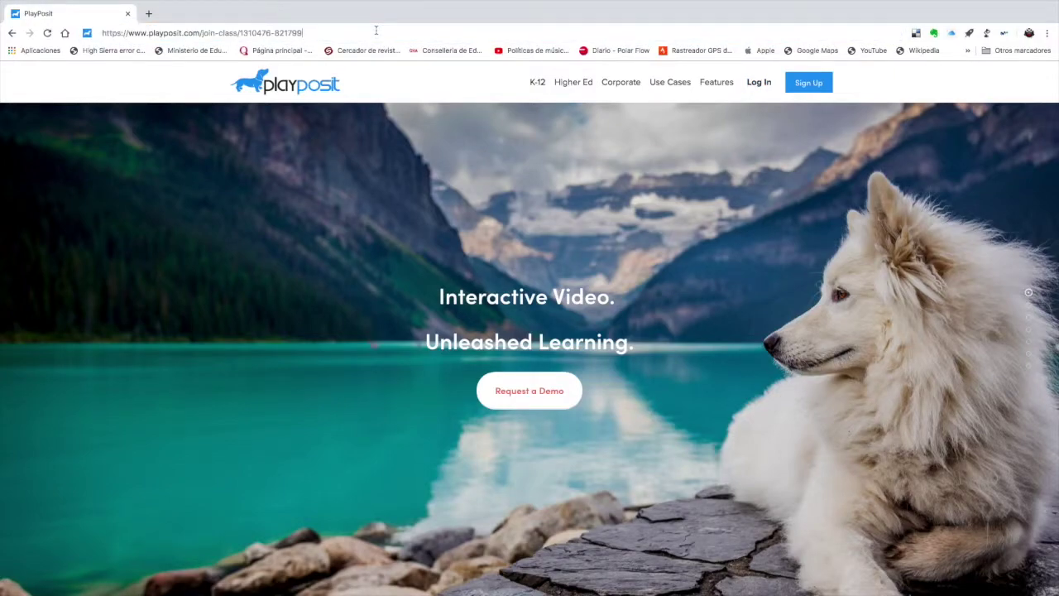
pyautogui.press('Return')
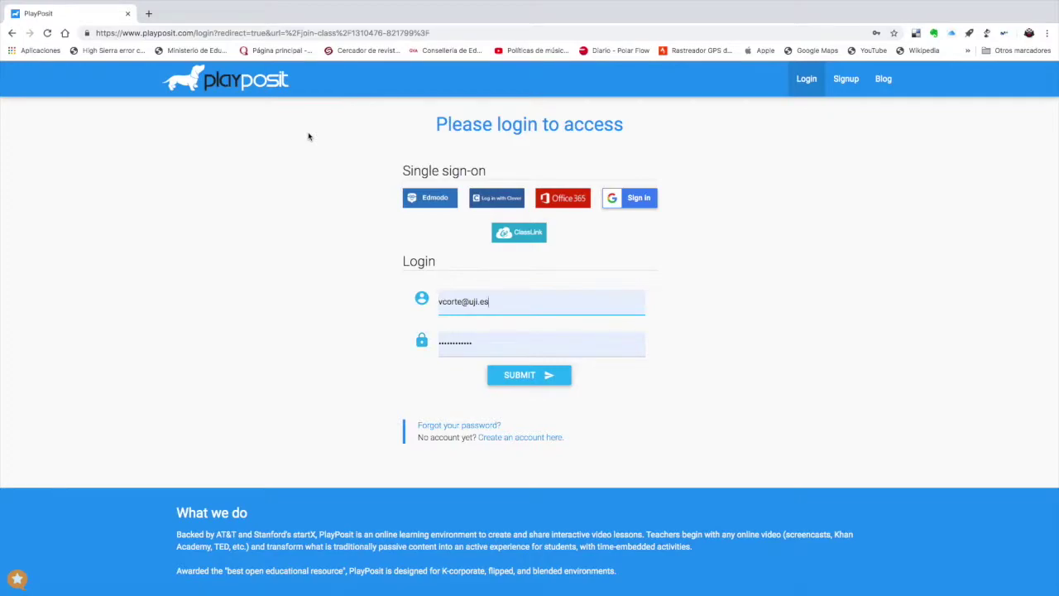
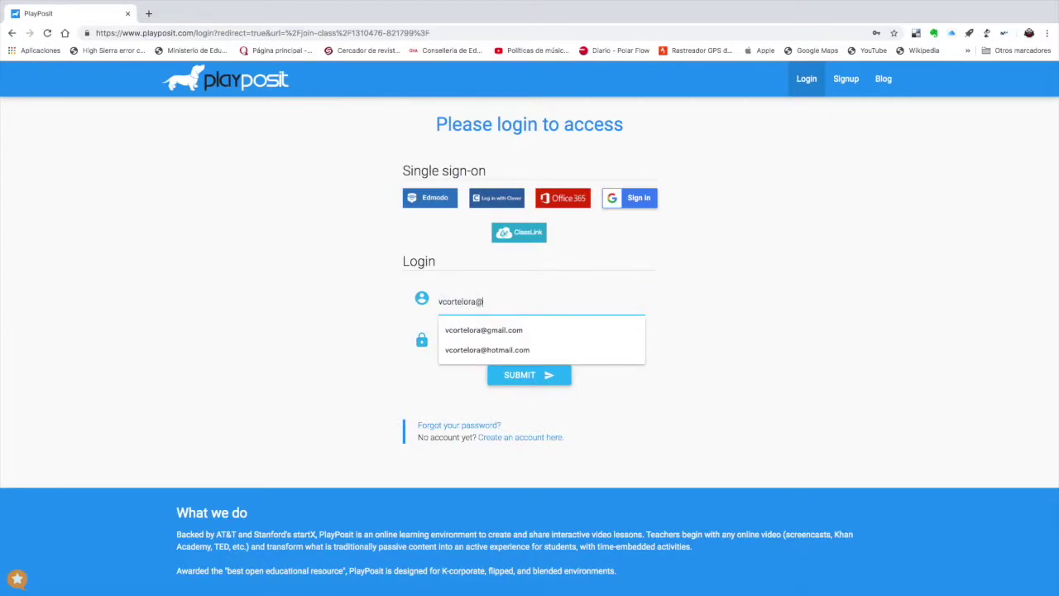
# - Sign in on the join page with the student's email and password
pyautogui.press('Tab')
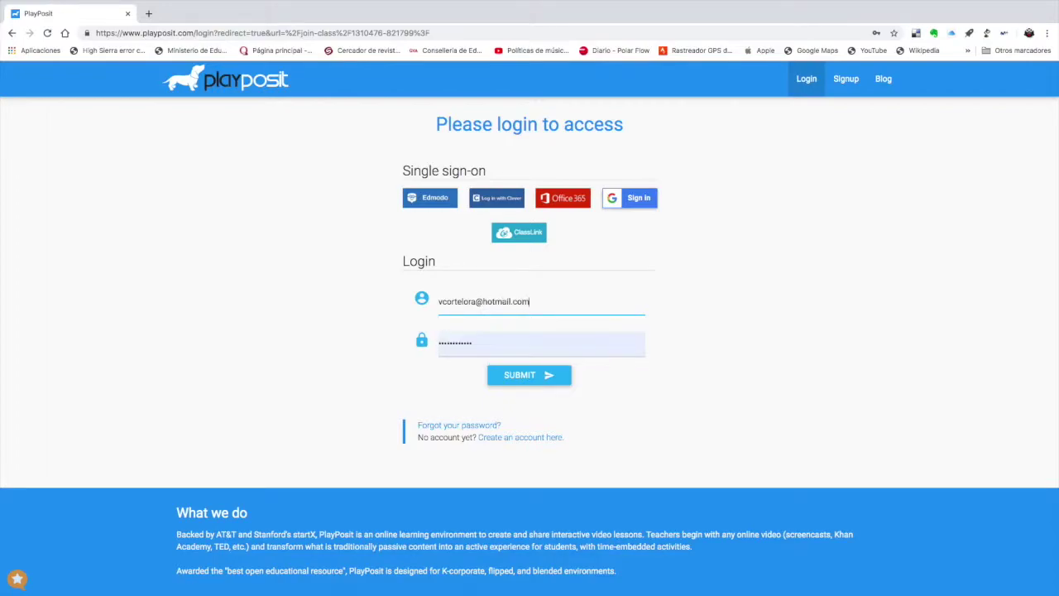
pyautogui.write('v')
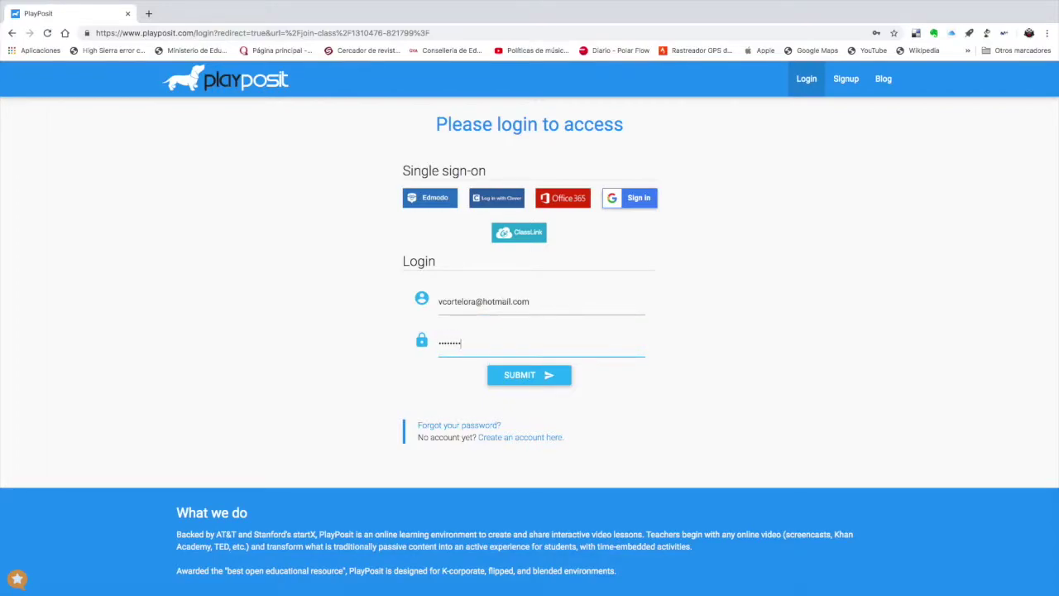
pyautogui.click(549, 374)
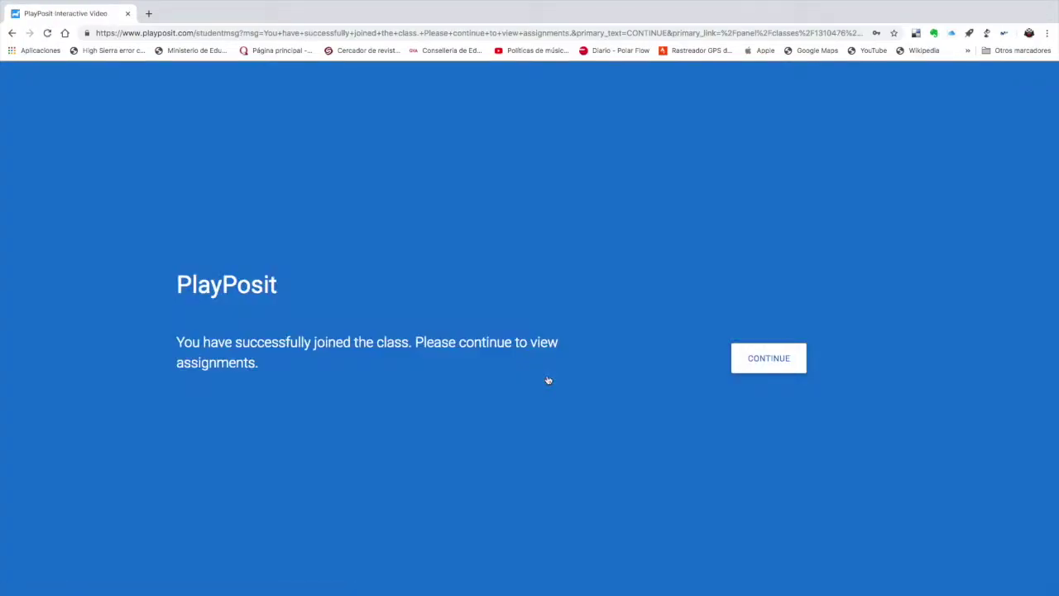
# - Continue past the 'successfully joined' page to the student's class list
pyautogui.click(767, 365)
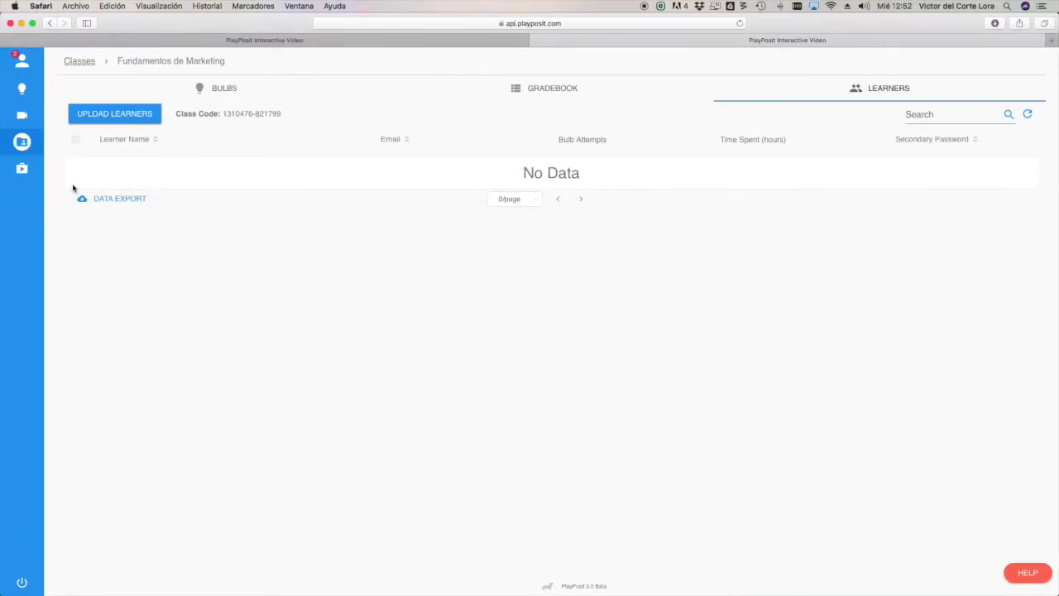
pyautogui.moveTo(23, 164)
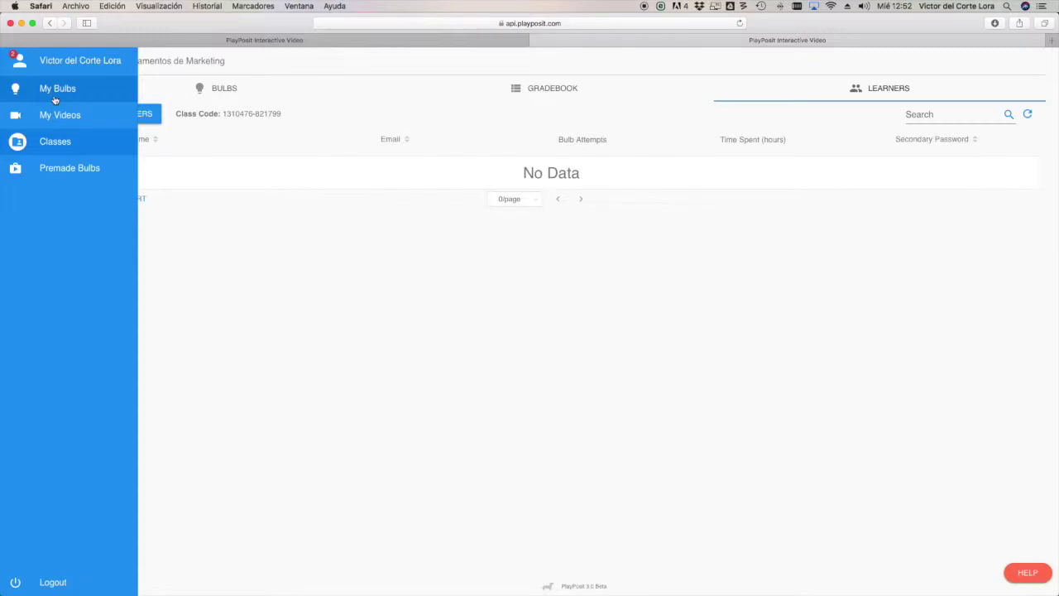
# - Log out the student in Chrome and return to the instructor's Classes page
pyautogui.click(55, 98)
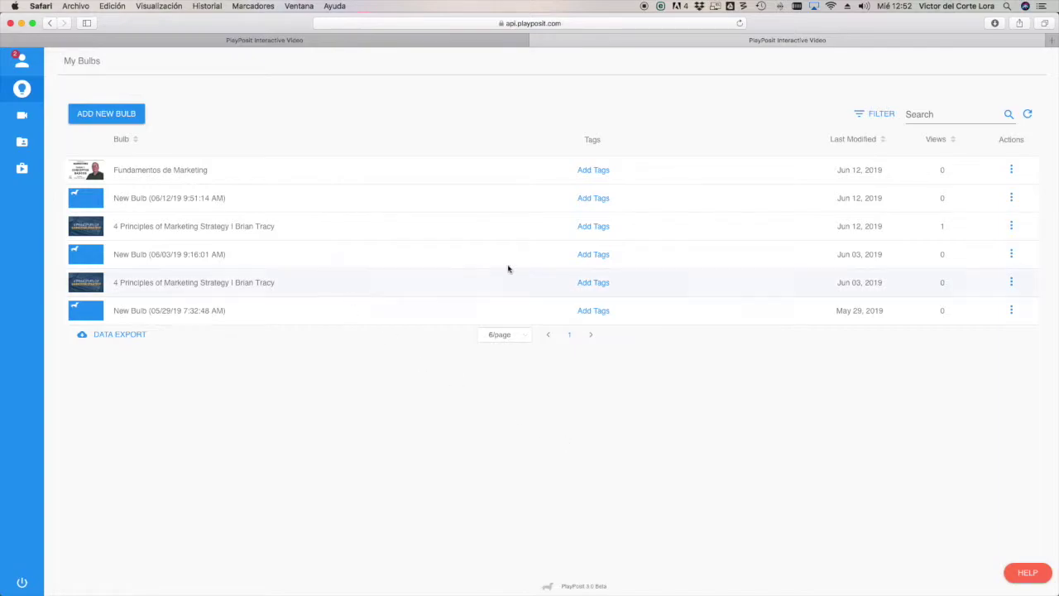
pyautogui.click(34, 149)
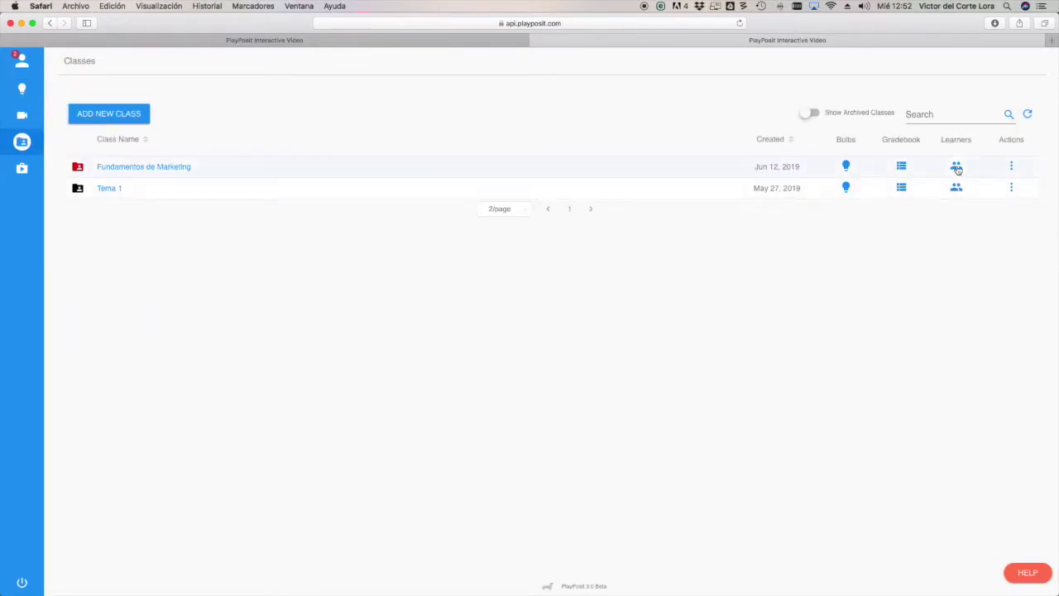
pyautogui.hotkey('ctrl', 'Right')
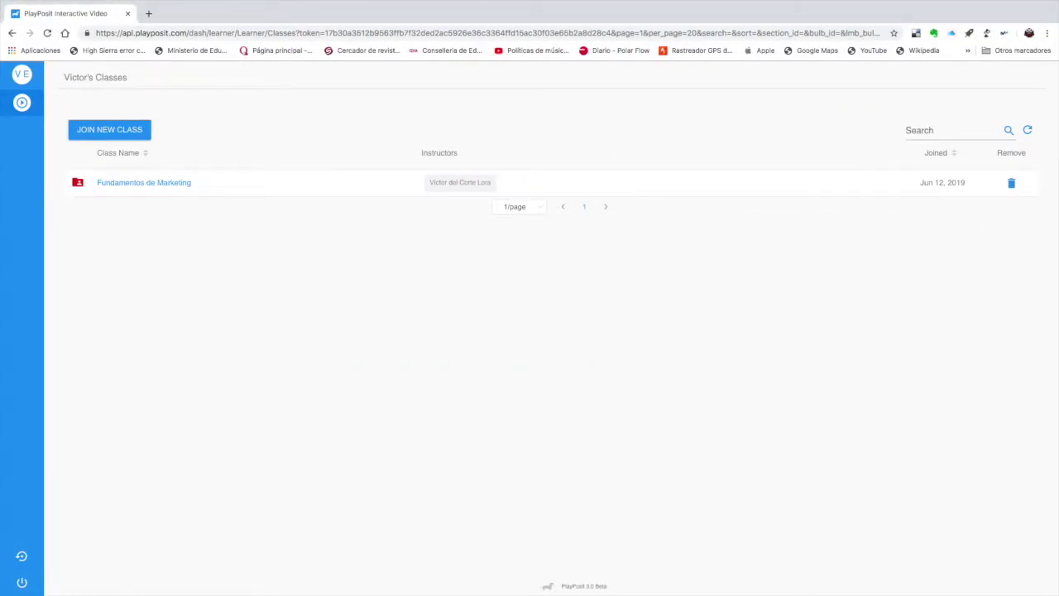
pyautogui.moveTo(33, 561)
pyautogui.click(76, 582)
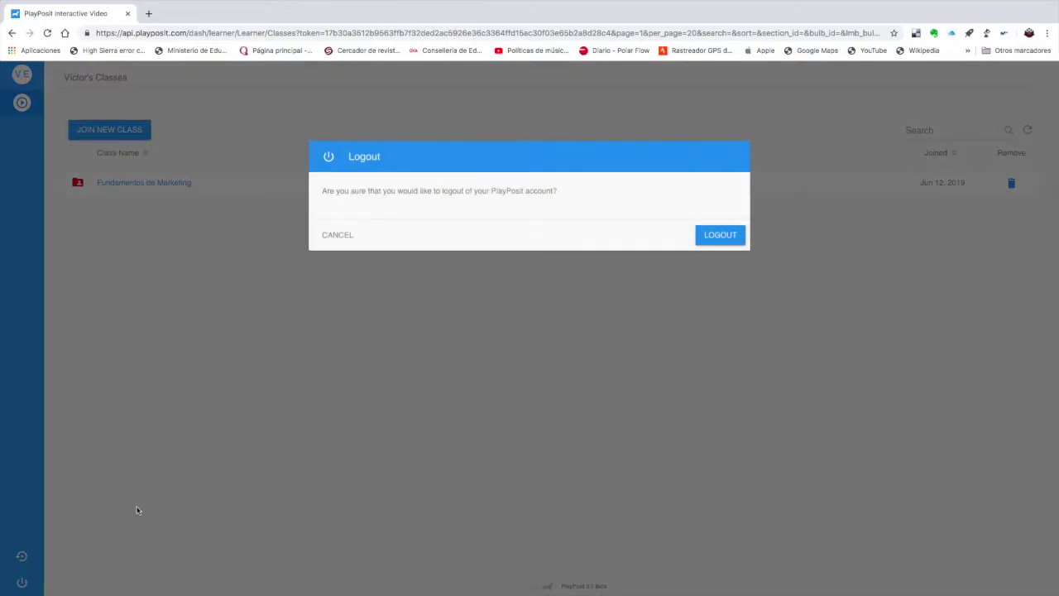
pyautogui.click(717, 236)
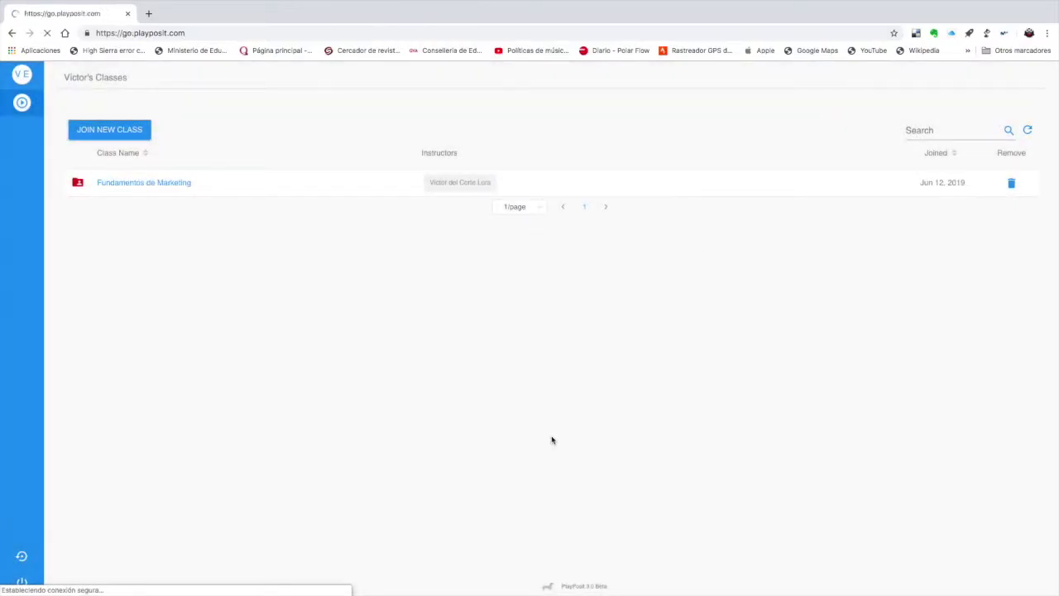
pyautogui.hotkey('ctrl', 'Left')
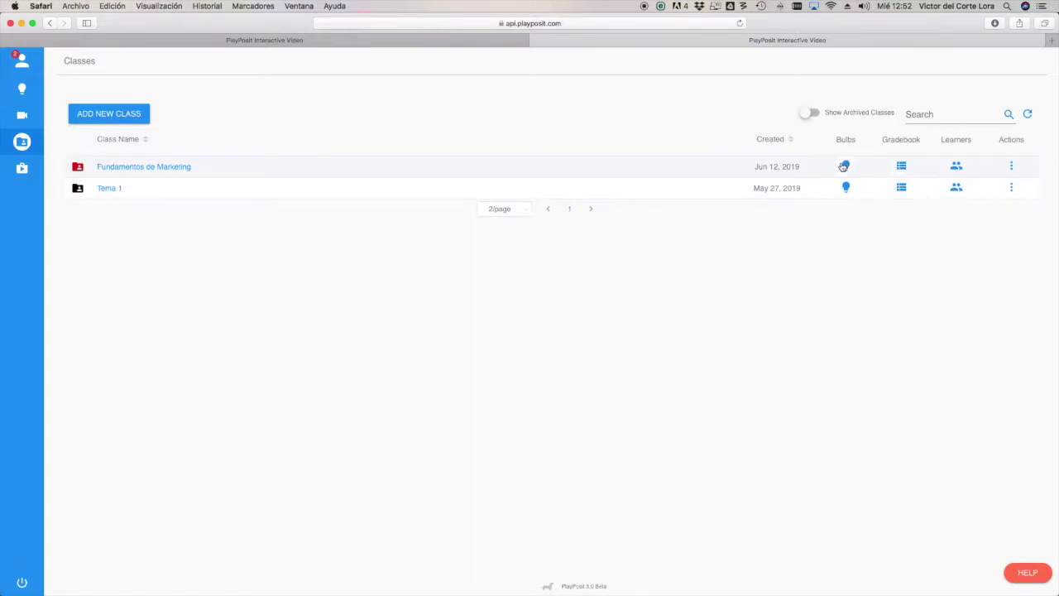
pyautogui.click(1011, 167)
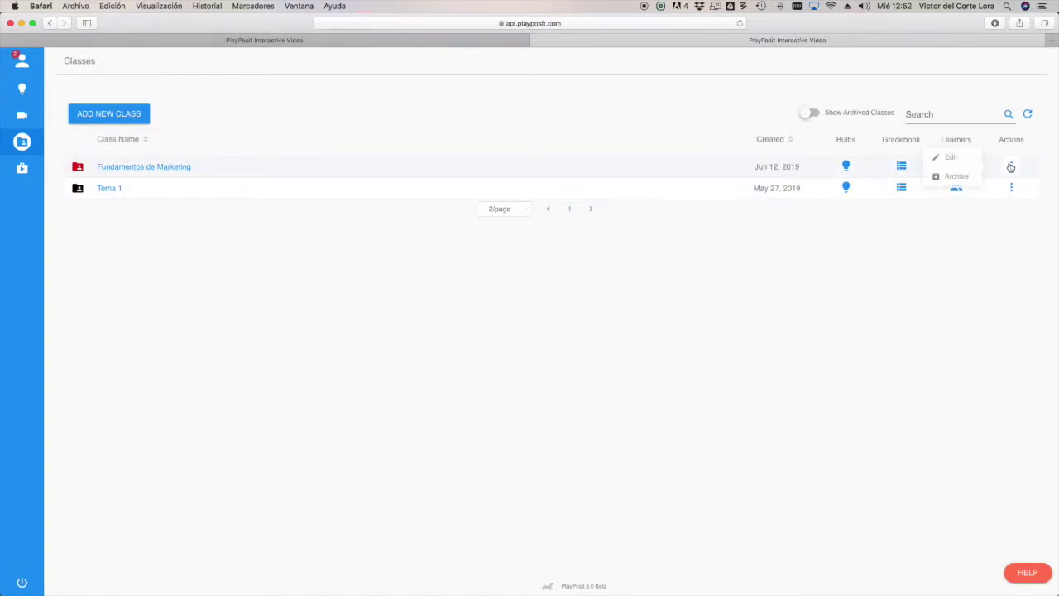
pyautogui.click(932, 158)
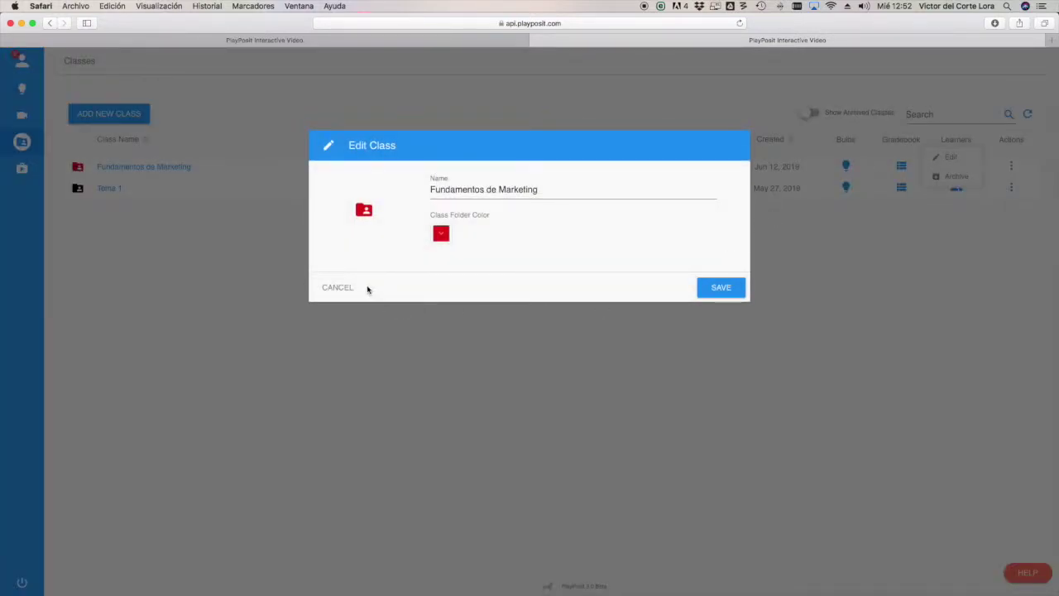
pyautogui.click(327, 288)
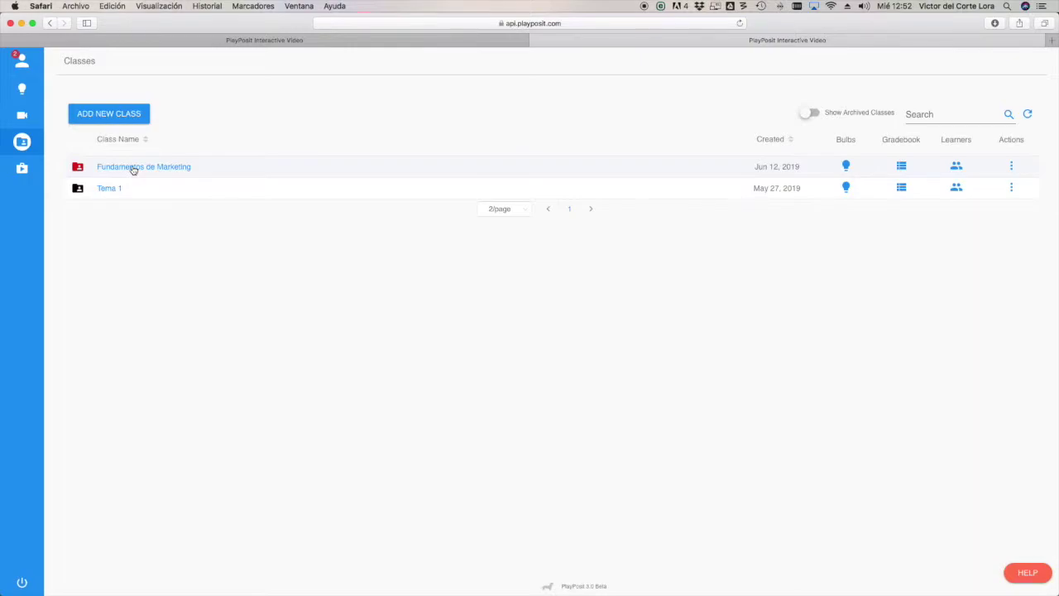
pyautogui.moveTo(40, 159)
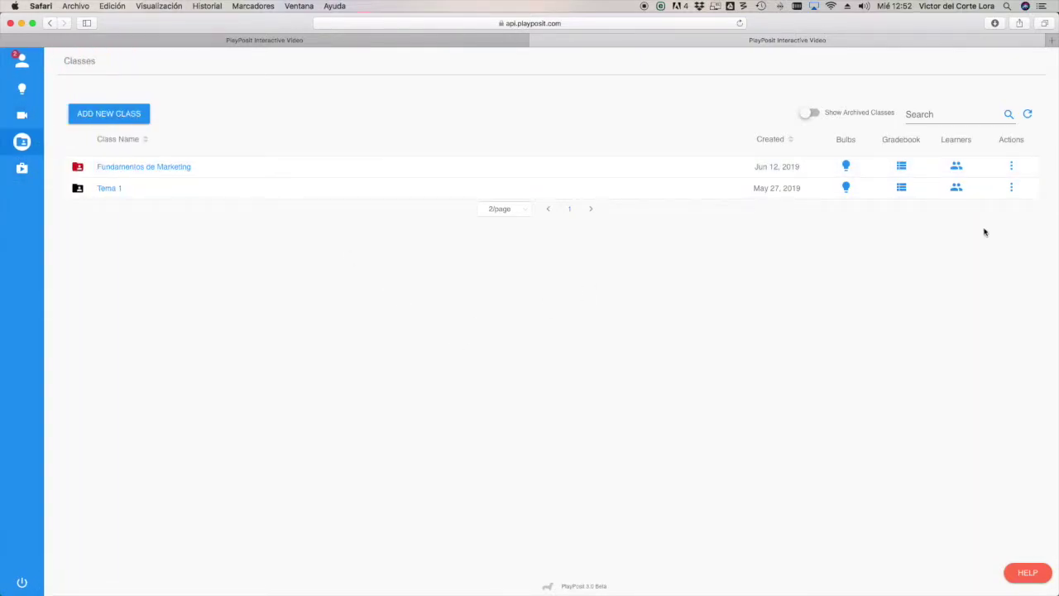
# - Open Fundamentos de Marketing and choose Assign from its bulb's Actions menu
pyautogui.click(173, 168)
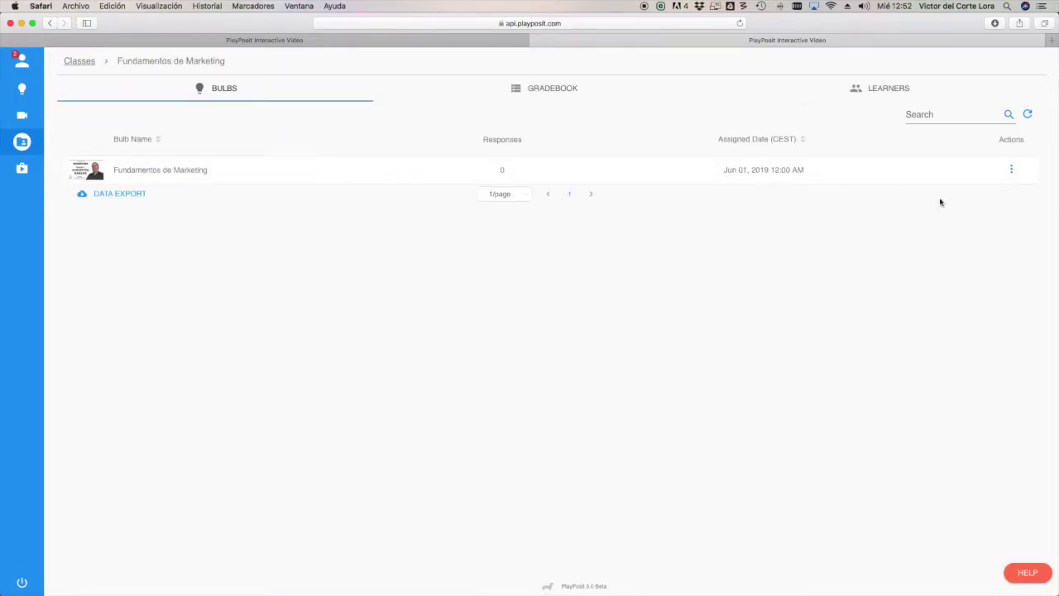
pyautogui.click(1012, 171)
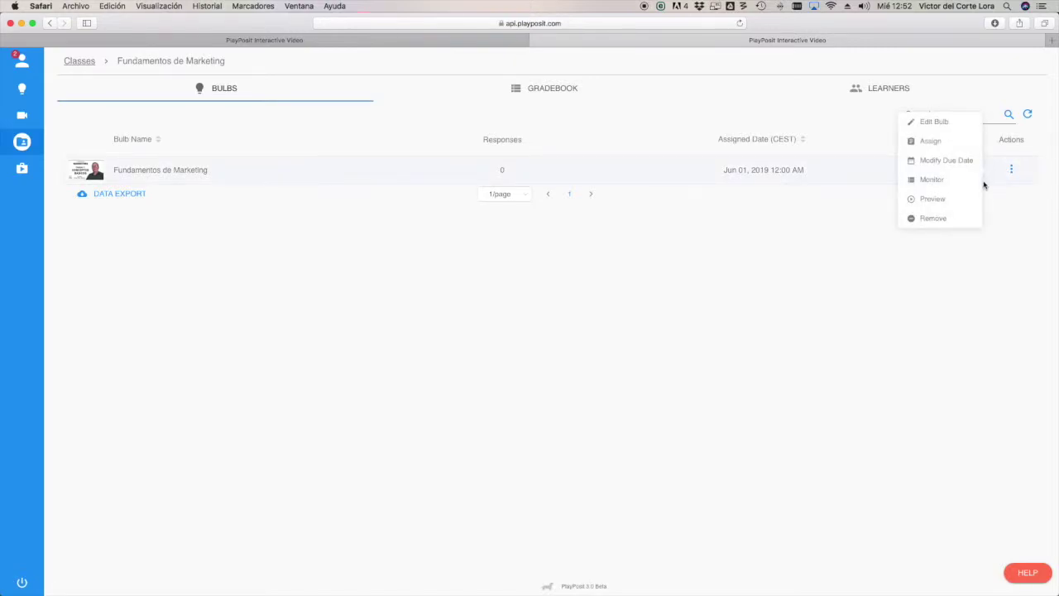
pyautogui.click(944, 144)
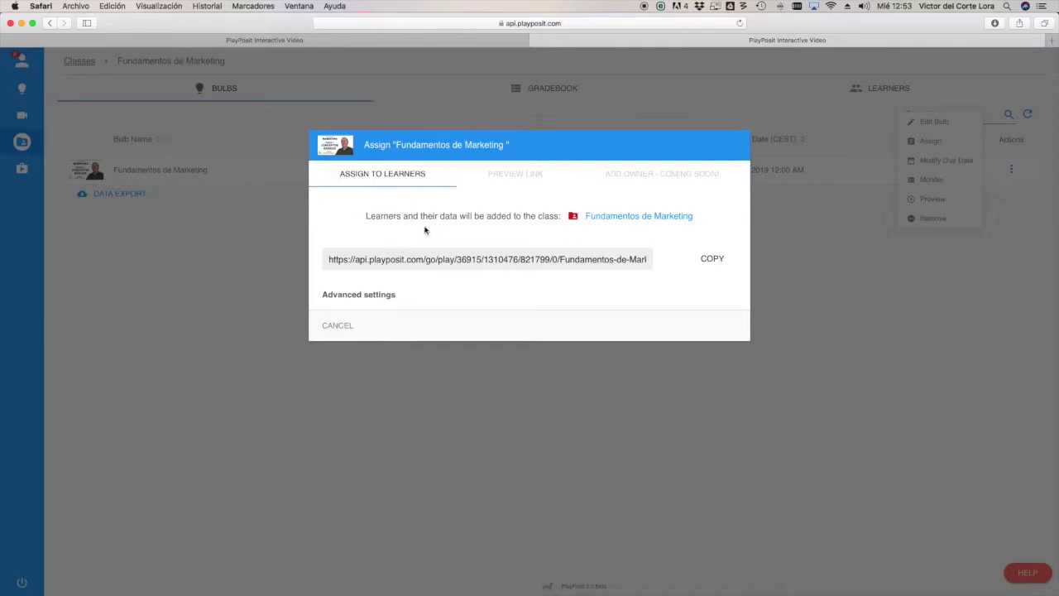
# - Allow playing the bulb without login while still requiring learner names, and copy that link
pyautogui.moveTo(363, 220); pyautogui.dragTo(453, 215)
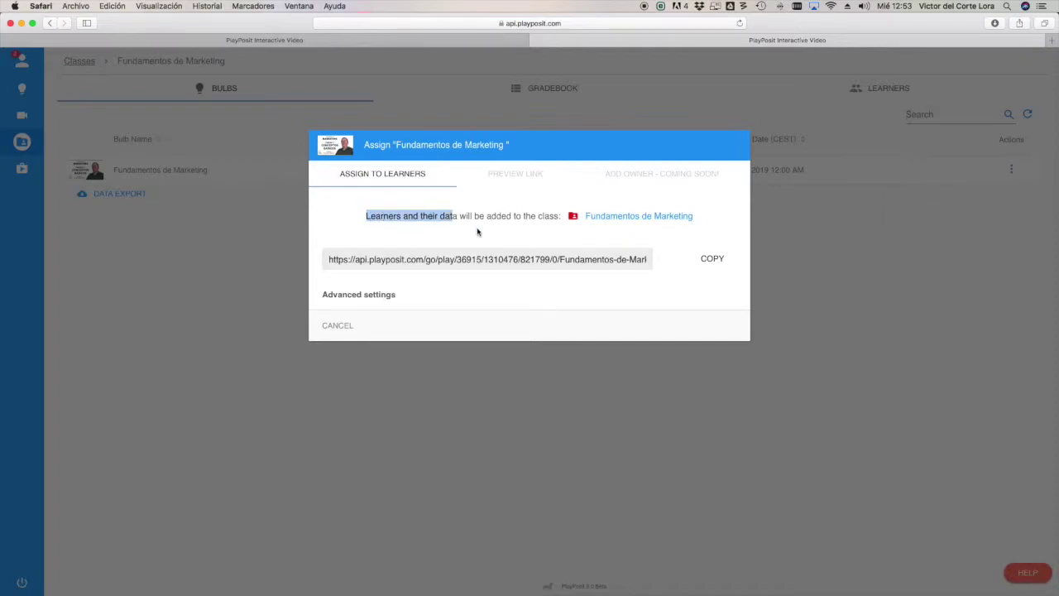
pyautogui.click(370, 296)
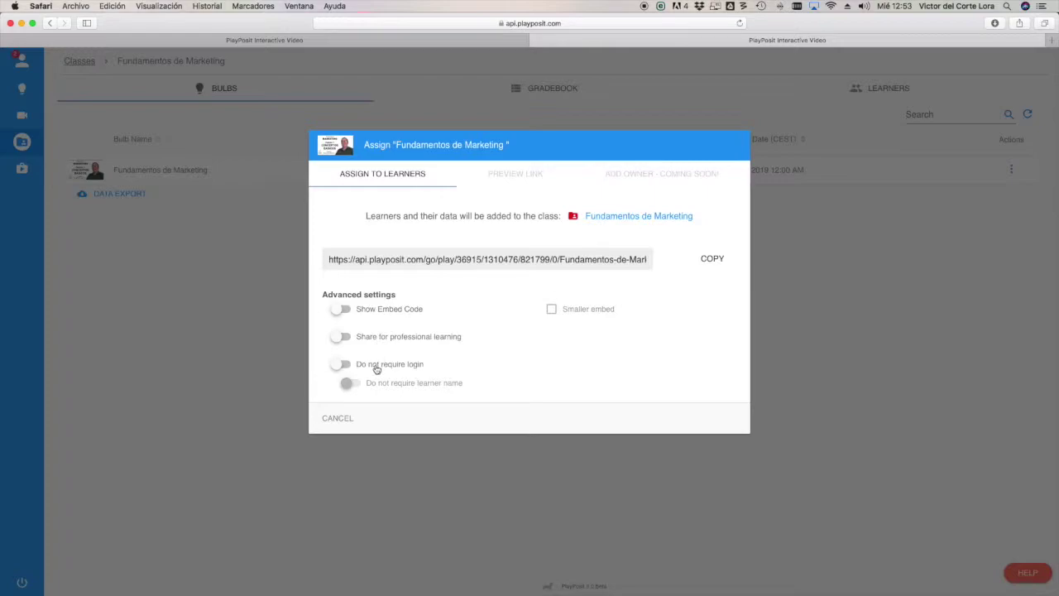
pyautogui.click(347, 364)
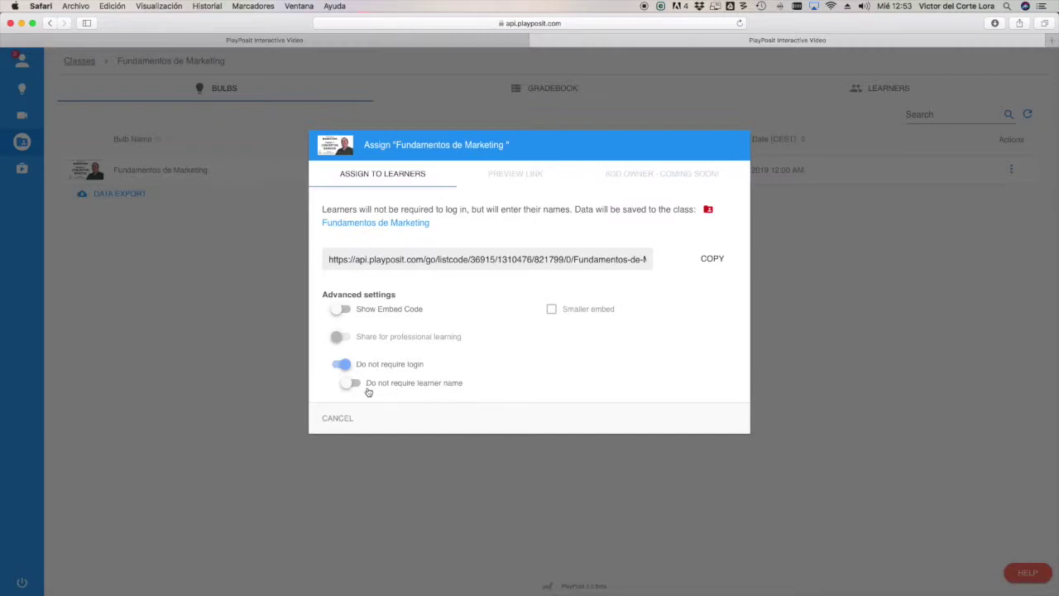
pyautogui.click(352, 384)
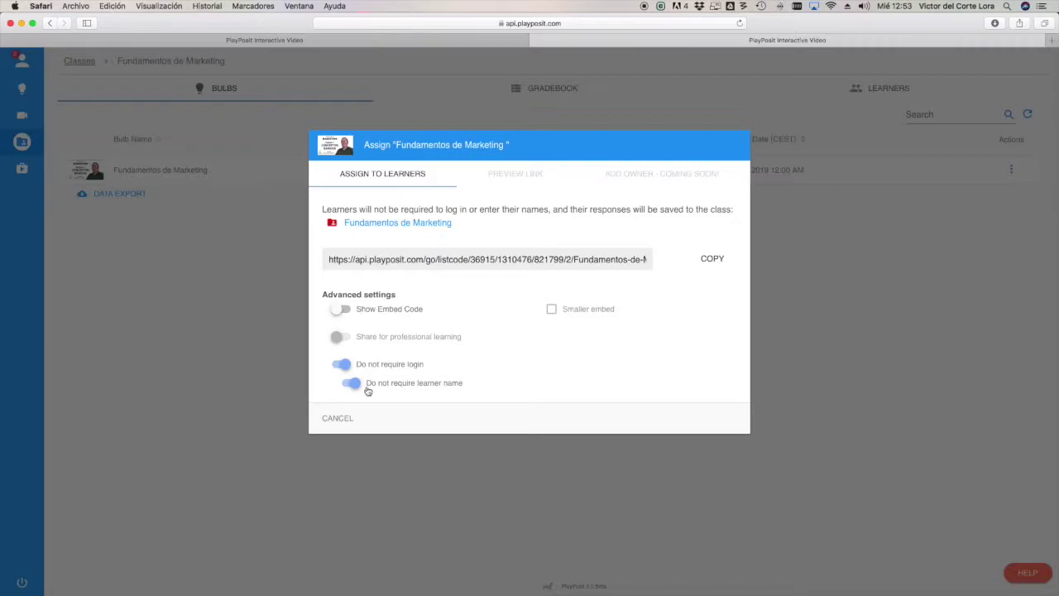
pyautogui.click(345, 386)
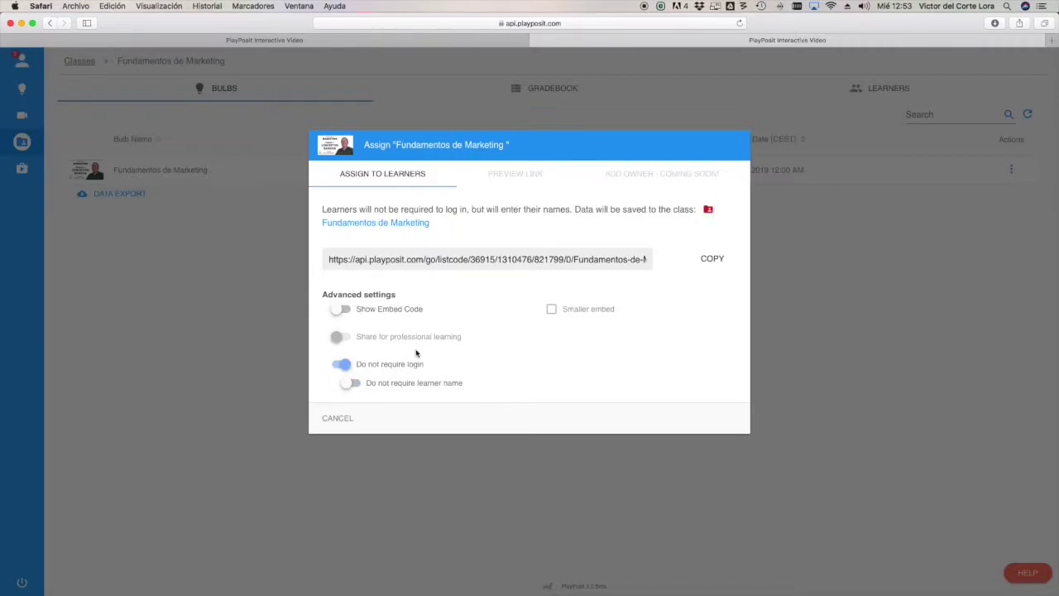
pyautogui.click(716, 258)
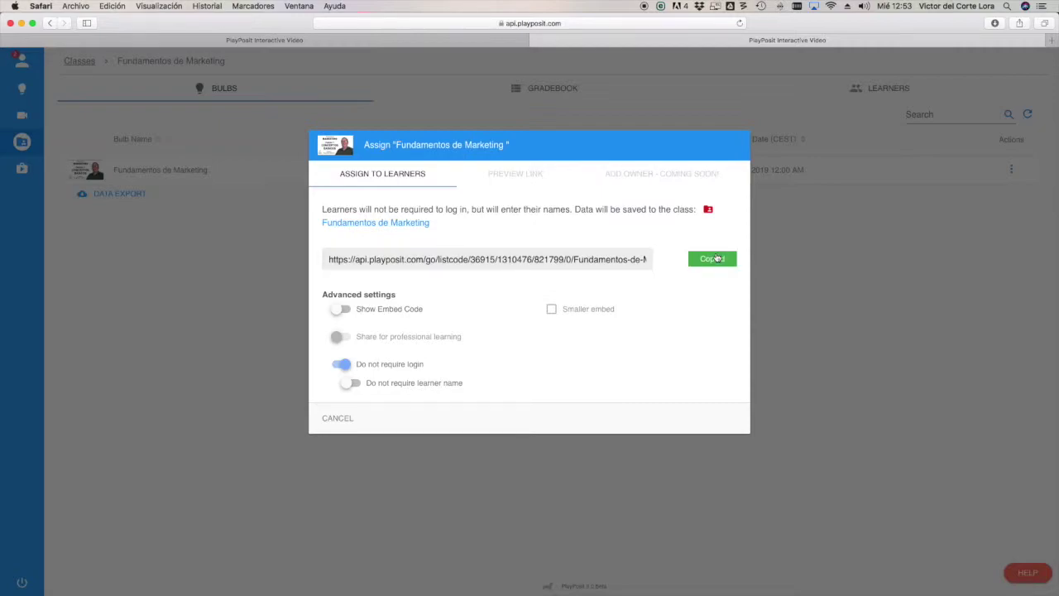
pyautogui.hotkey('ctrl', 'Right')
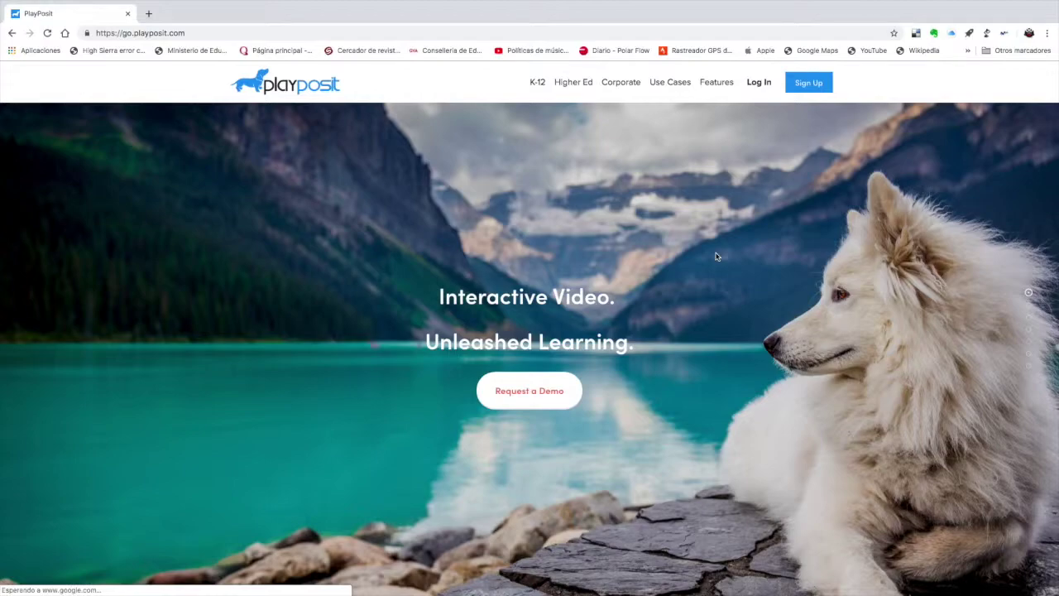
# - Load the pasted no-login bulb link in Chrome and press PLAY on the intro
pyautogui.press('super+v')
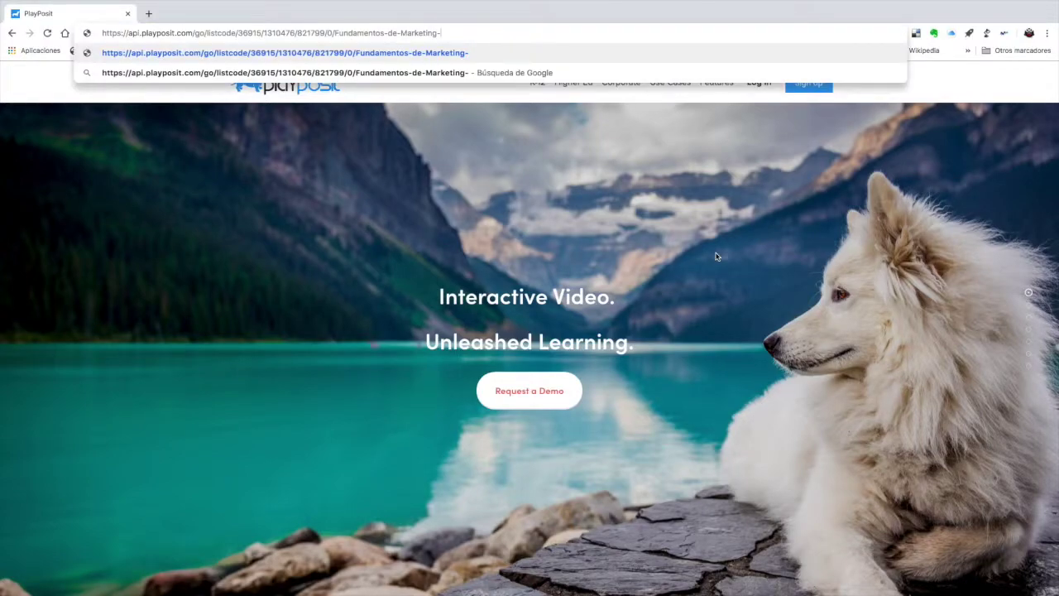
pyautogui.press('Return')
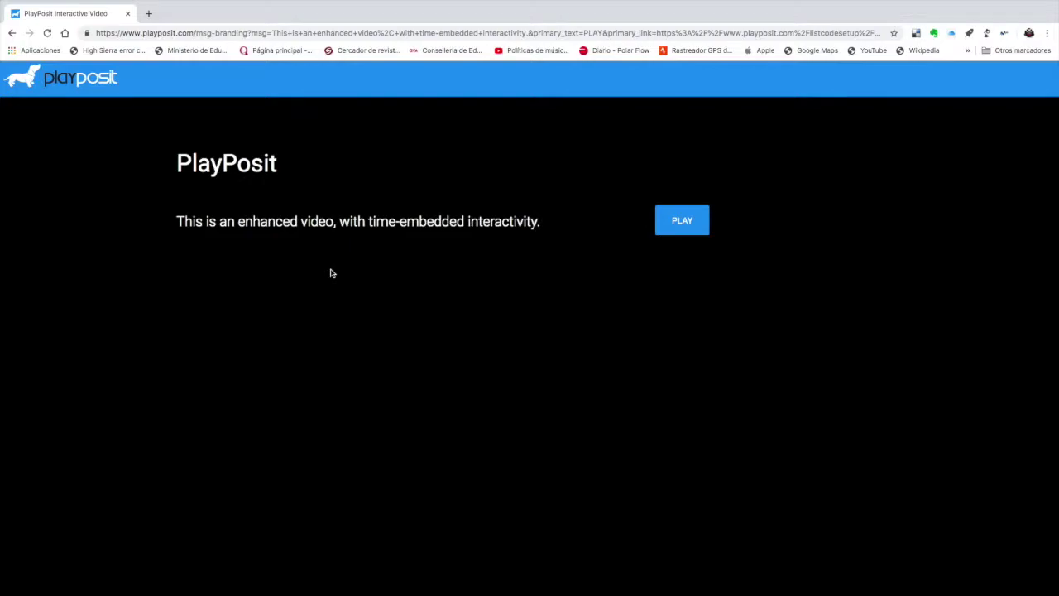
pyautogui.click(685, 225)
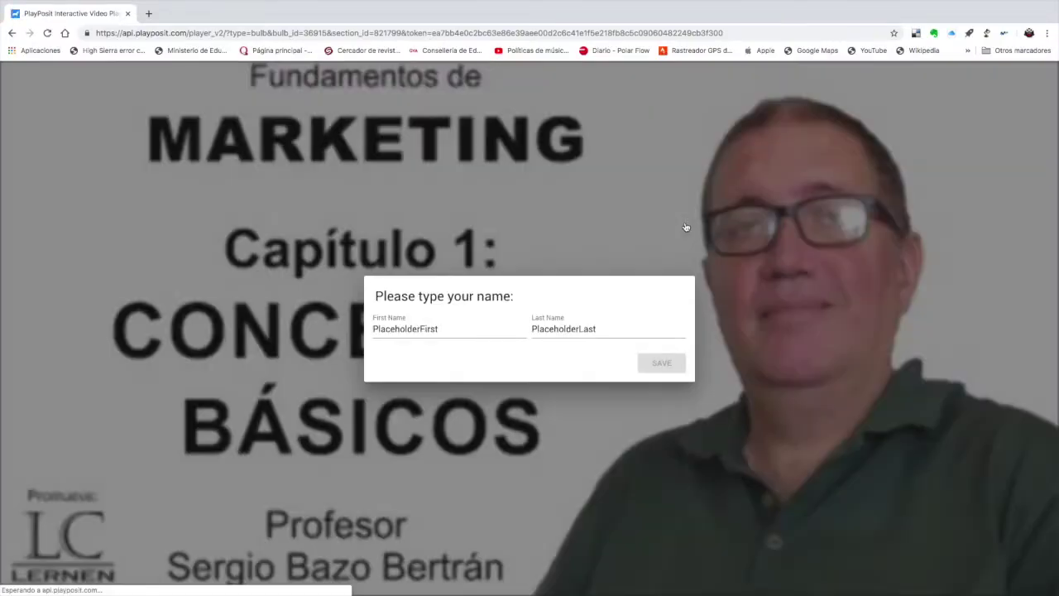
# - Replace the placeholders with a sample first and last name, save, and dismiss the confirmation
pyautogui.click(443, 331)
pyautogui.click(442, 331)
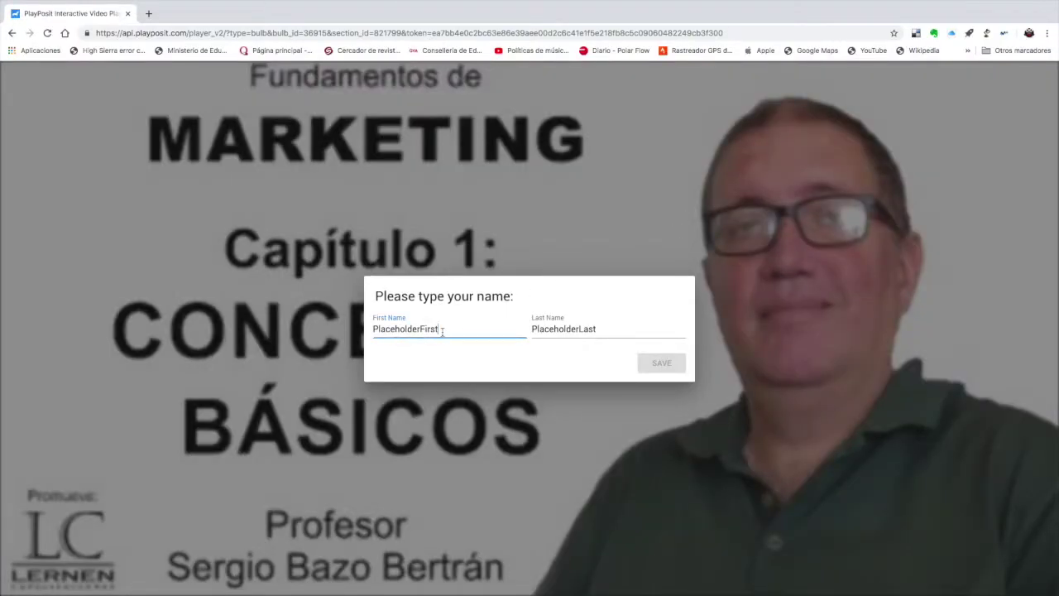
pyautogui.moveTo(443, 331); pyautogui.dragTo(351, 335)
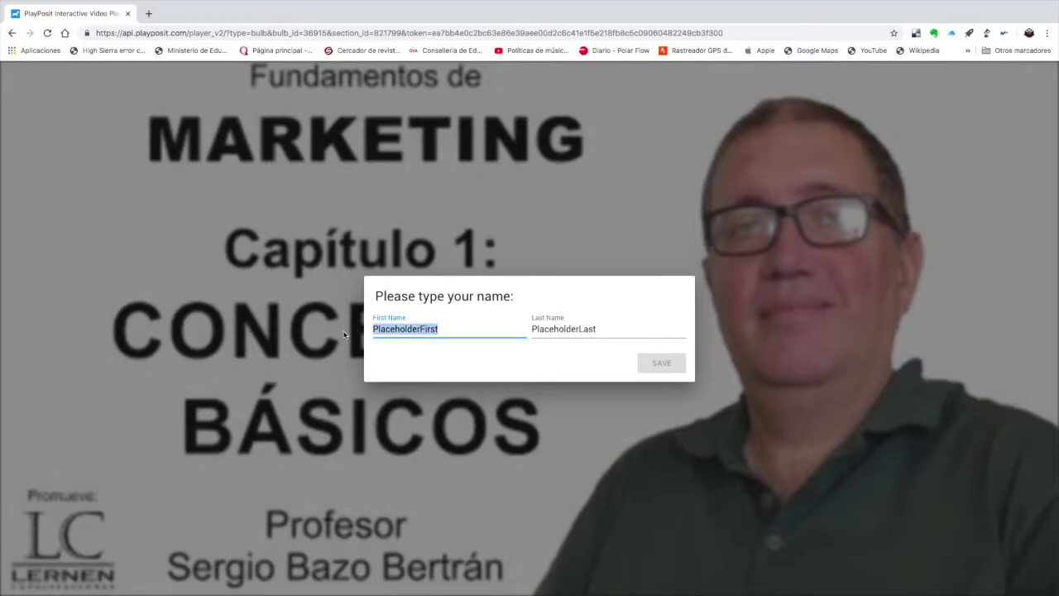
pyautogui.write('Ali')
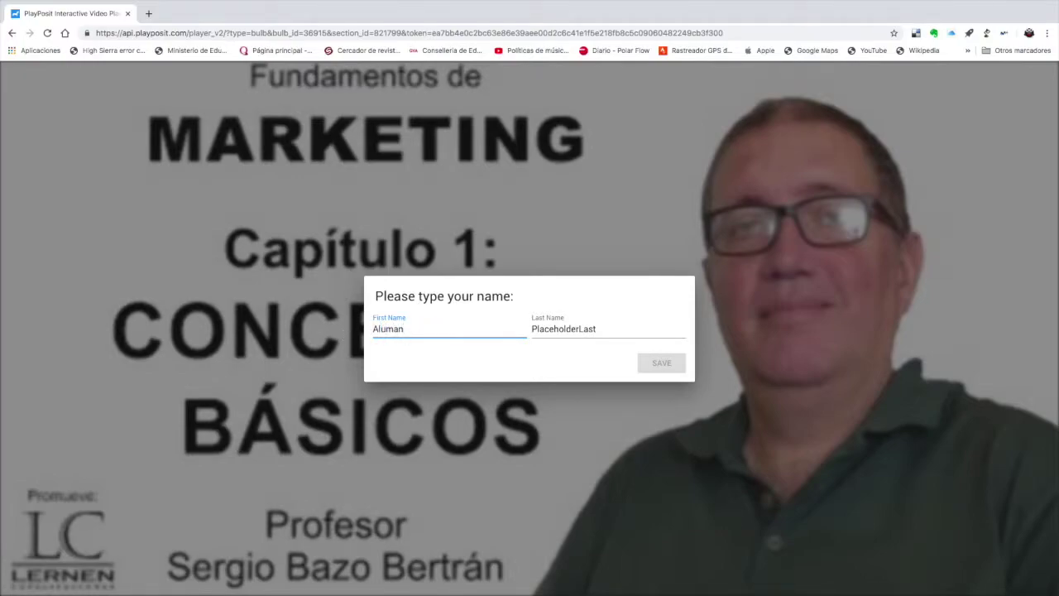
pyautogui.press('Tab')
pyautogui.write('Apell')
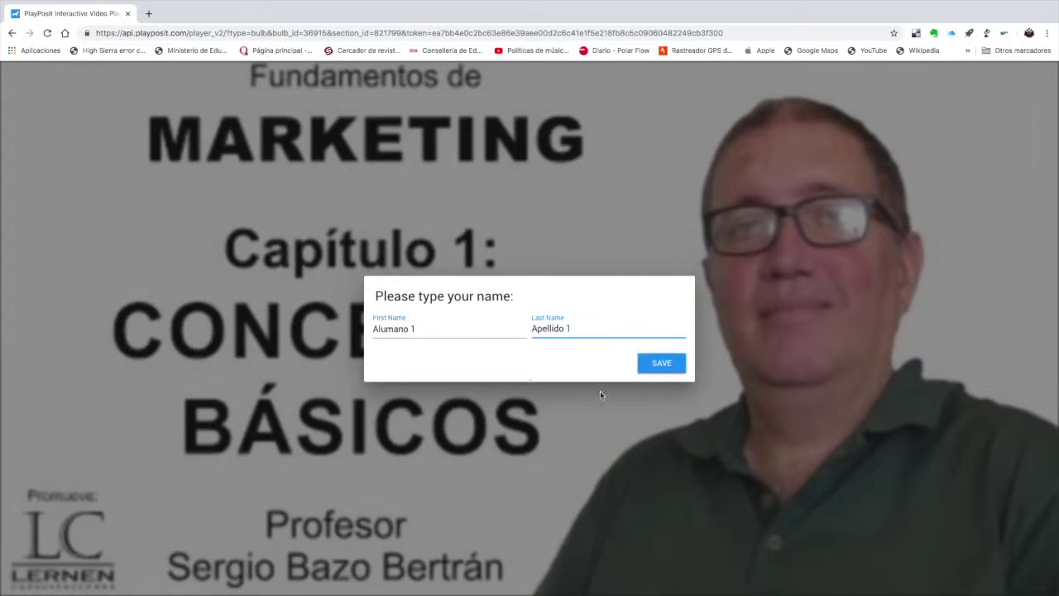
pyautogui.click(667, 360)
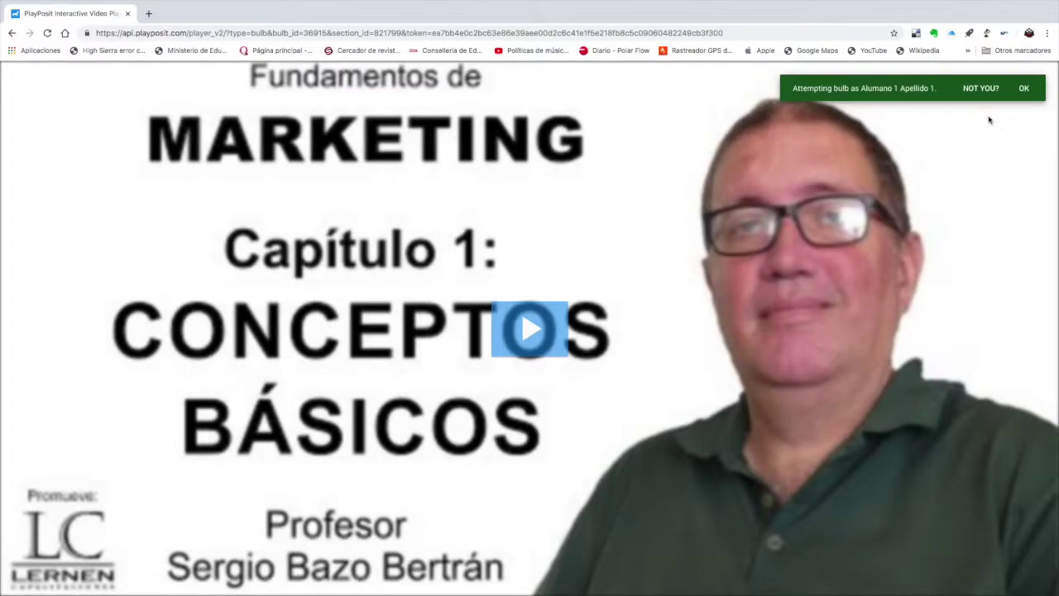
pyautogui.click(1024, 89)
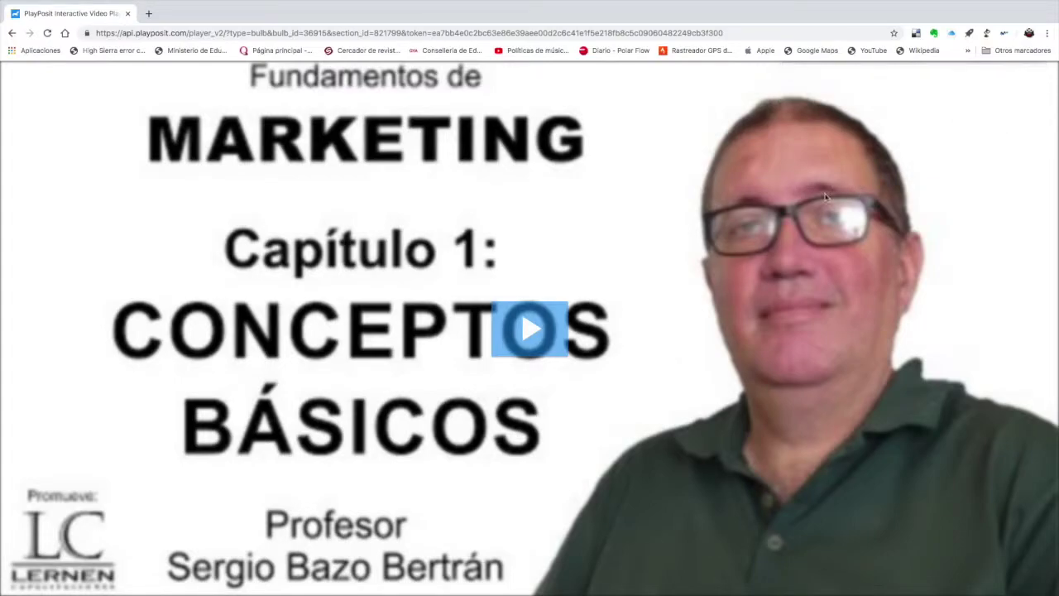